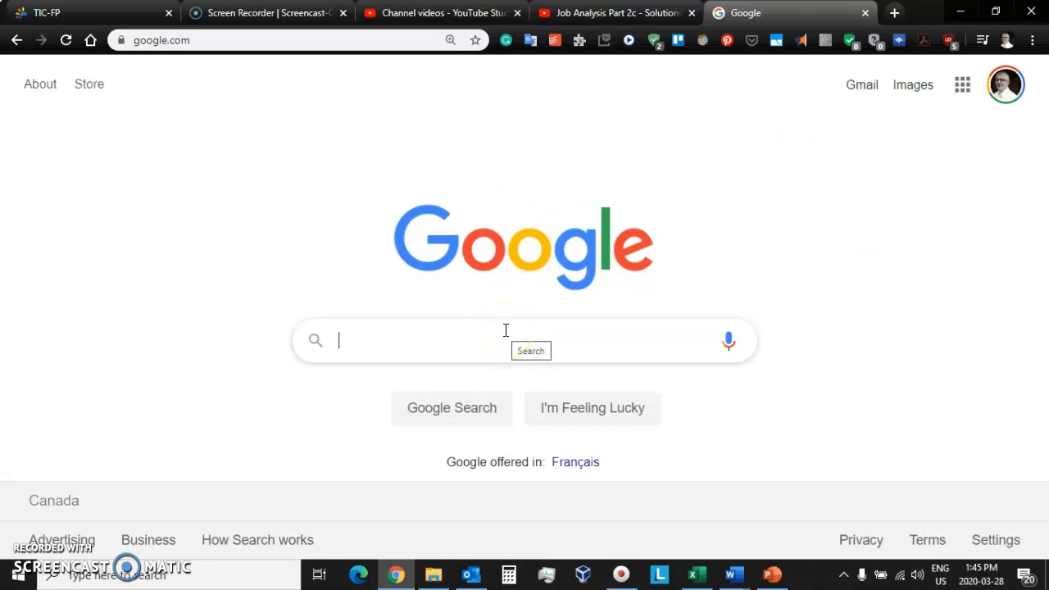
- Search Google for "todoist"
type("to")
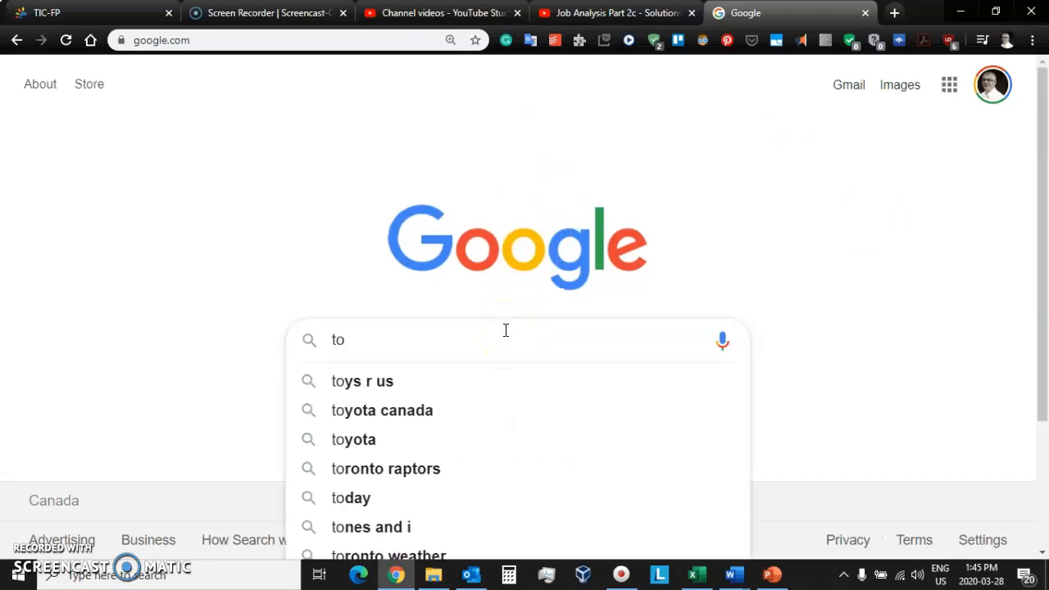
type("doi")
type("s")
key("BackSpace")
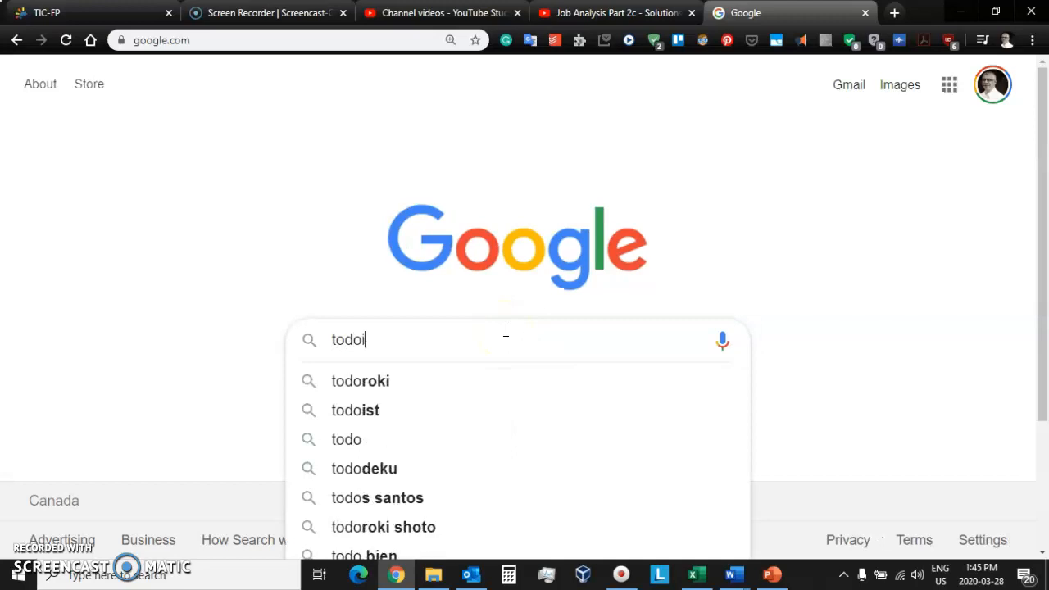
type("ist")
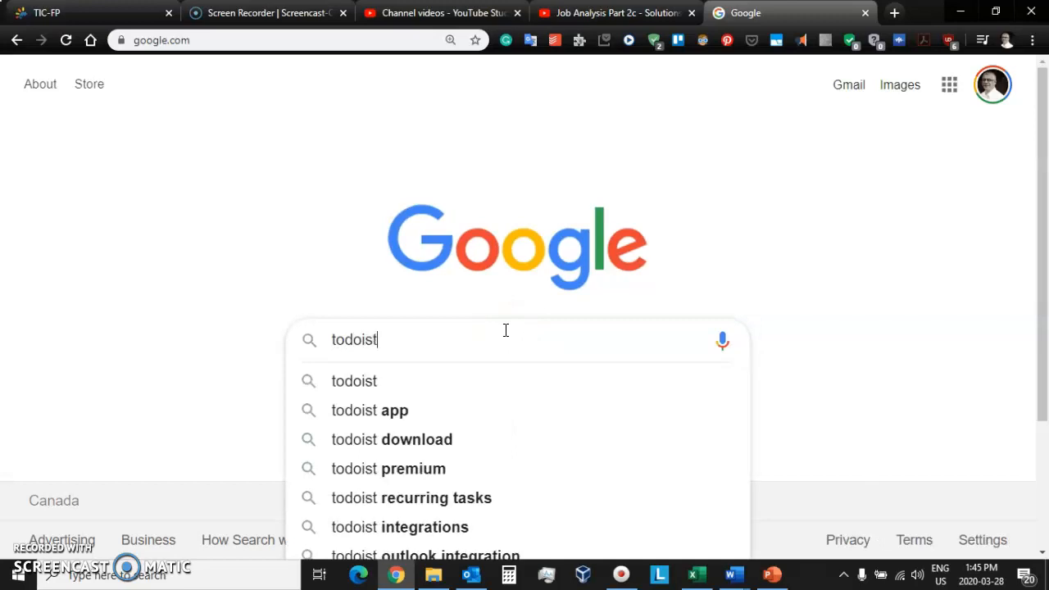
left_click(361, 341)
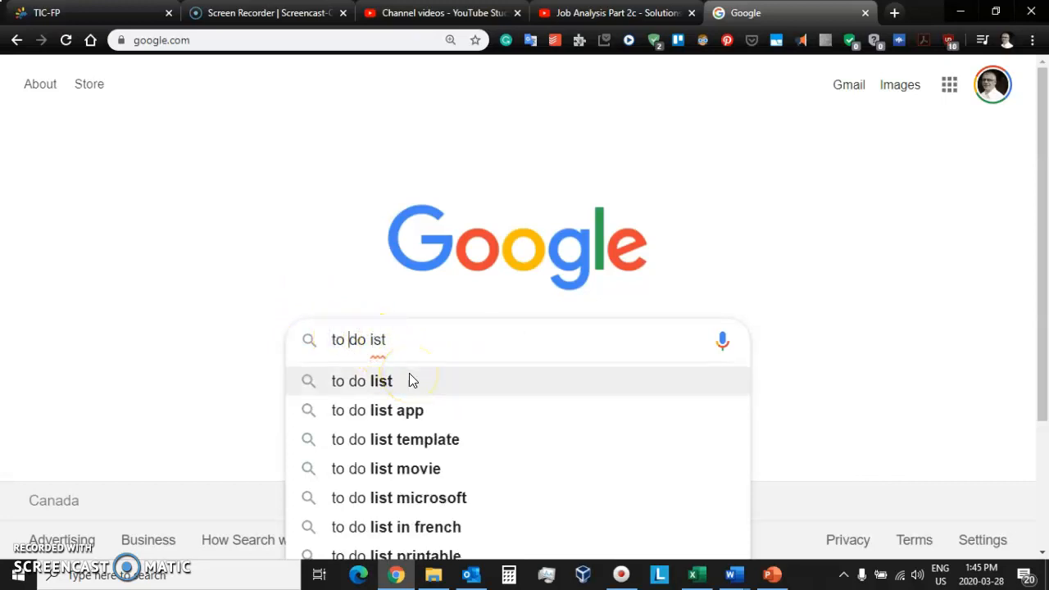
key("BackSpace")
key("Right")
key("Right")
key("Right")
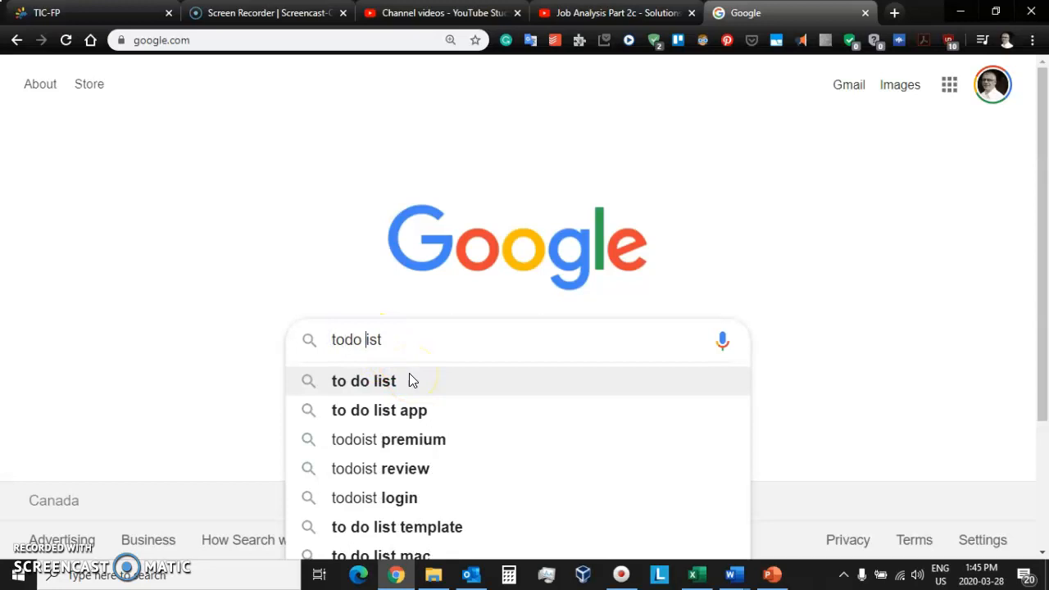
key("BackSpace")
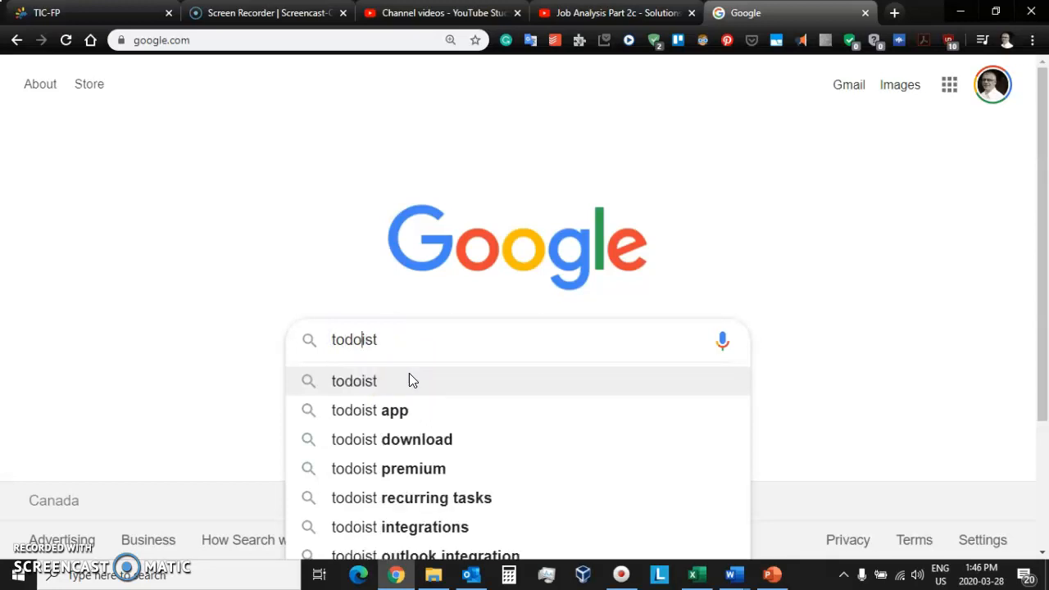
key("Return")
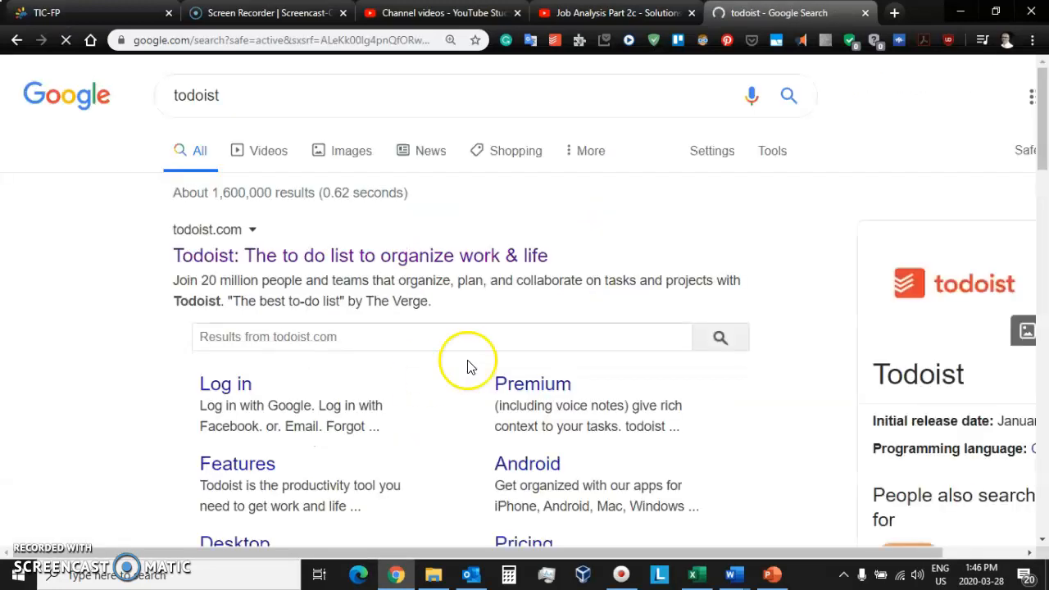
- Open the official Todoist site from the search results and review the options on its sign-up form
scroll(524, 344, "down", 1)
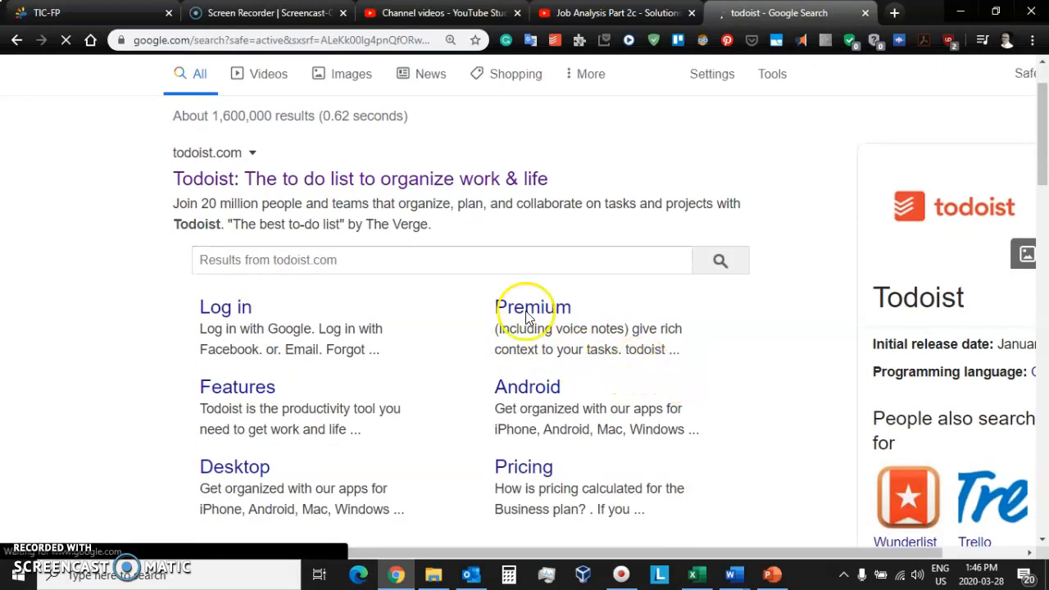
left_click(319, 179)
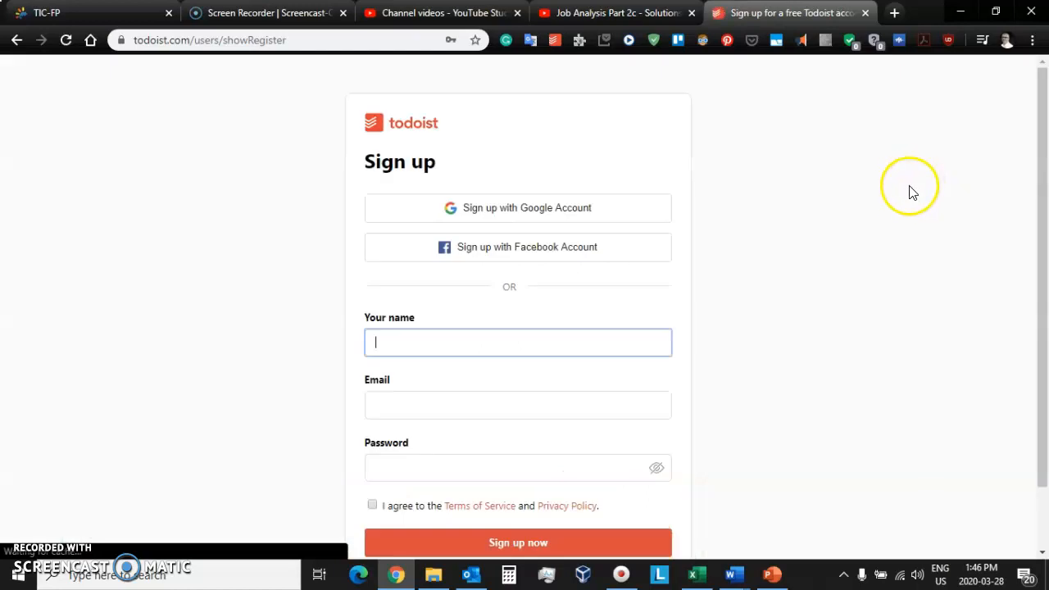
scroll(817, 213, "down", 1)
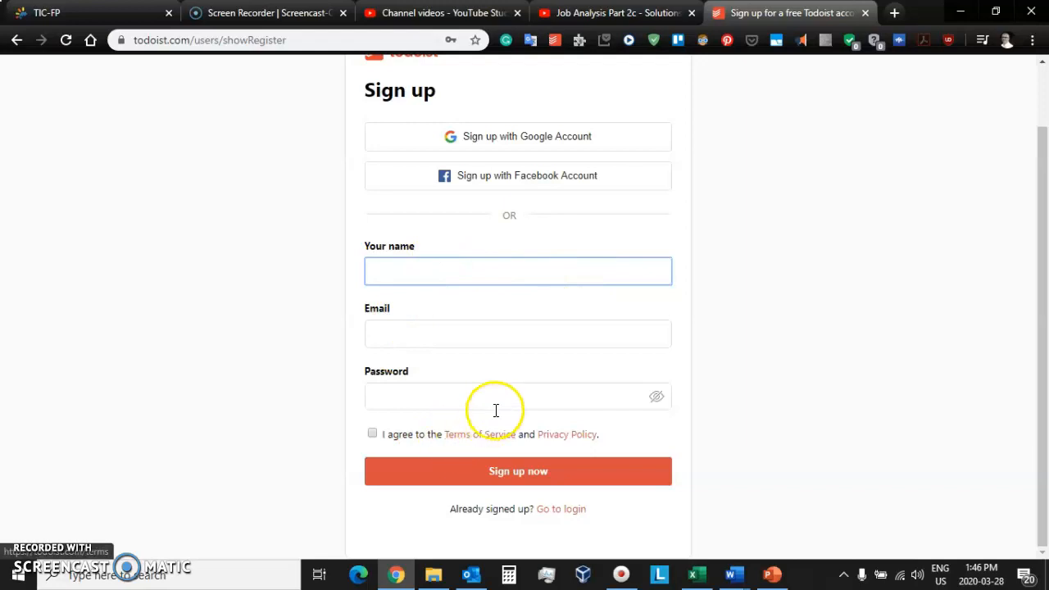
scroll(509, 404, "up", 1)
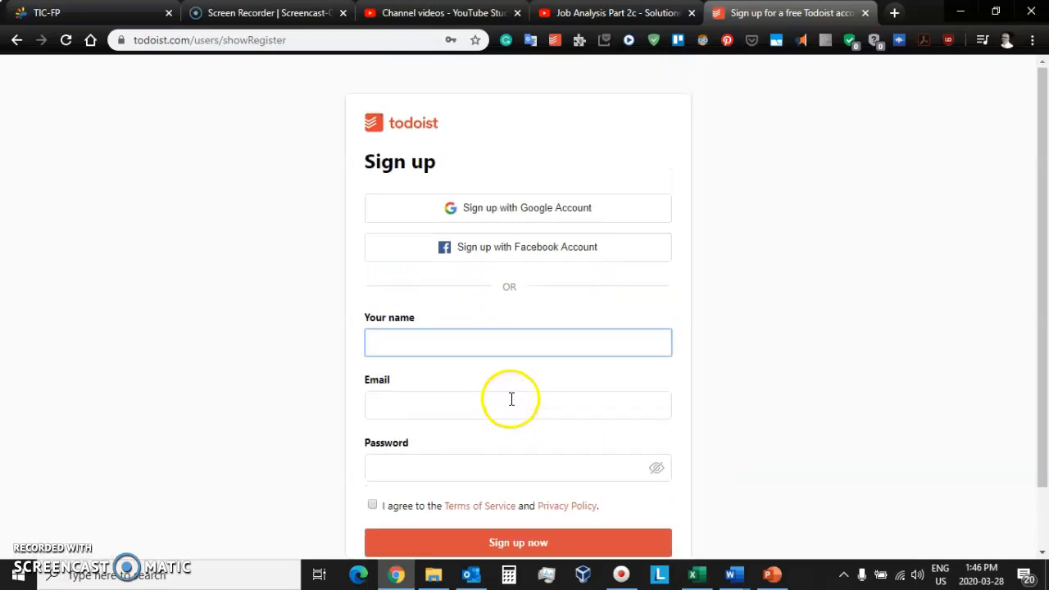
scroll(510, 399, "down", 1)
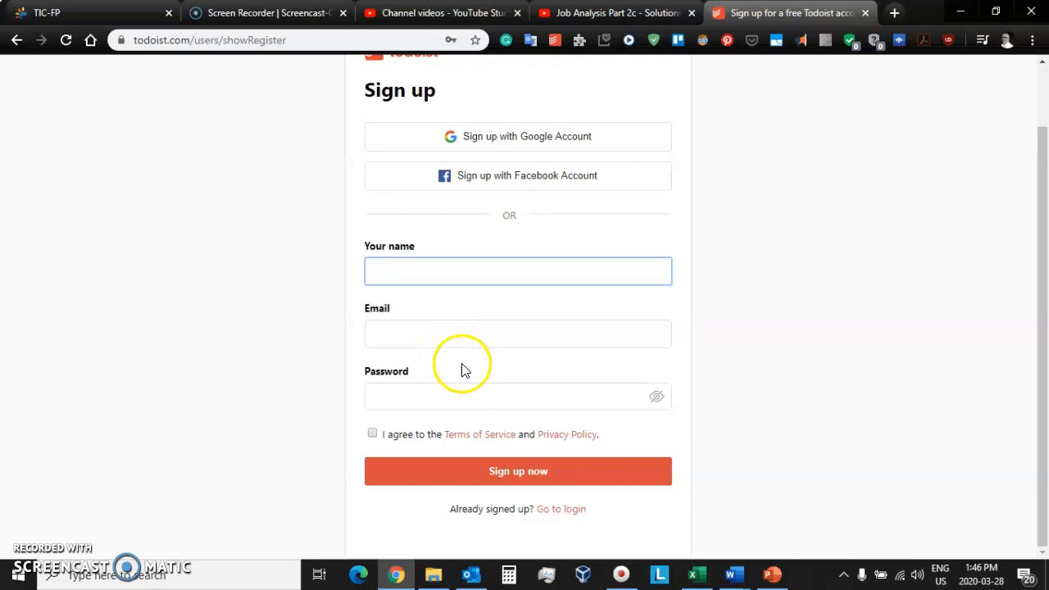
scroll(468, 370, "up", 1)
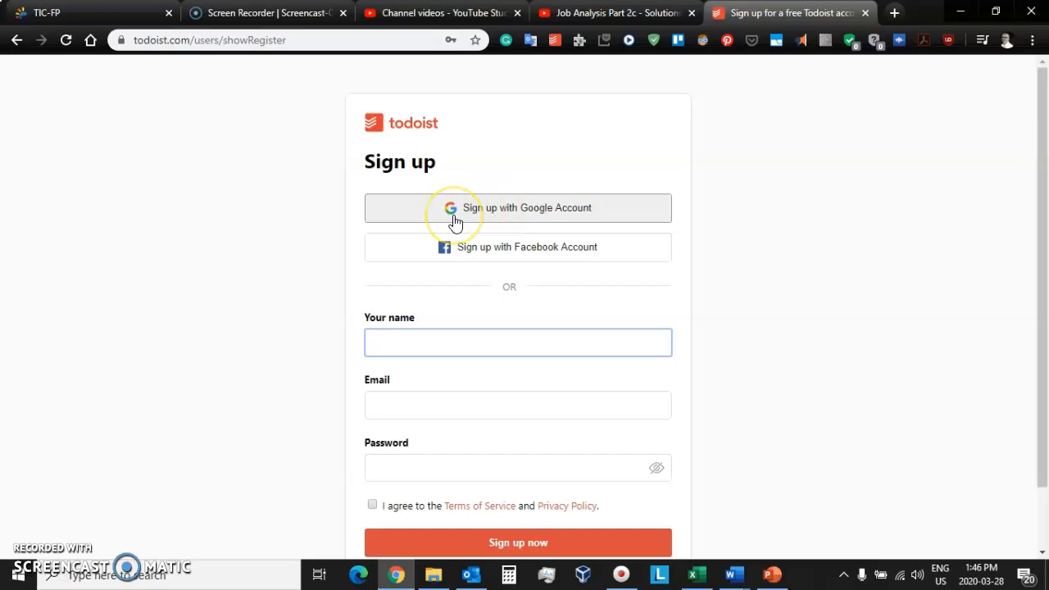
scroll(475, 457, "down", 1)
scroll(496, 426, "up", 1)
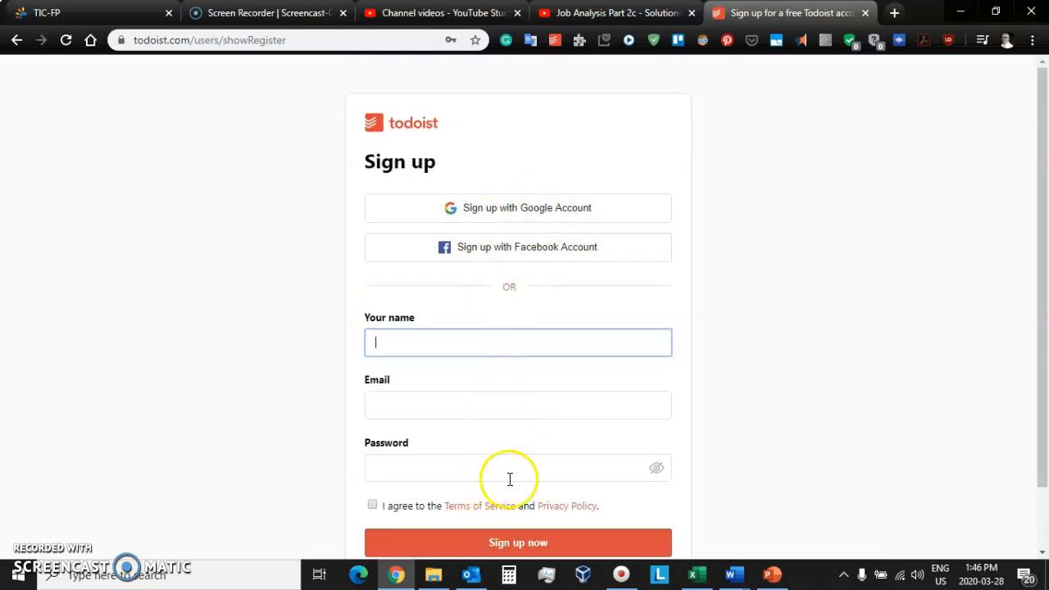
- Sign up for Todoist with the third listed Google account and proceed through setup to the theme choice
left_click(572, 216)
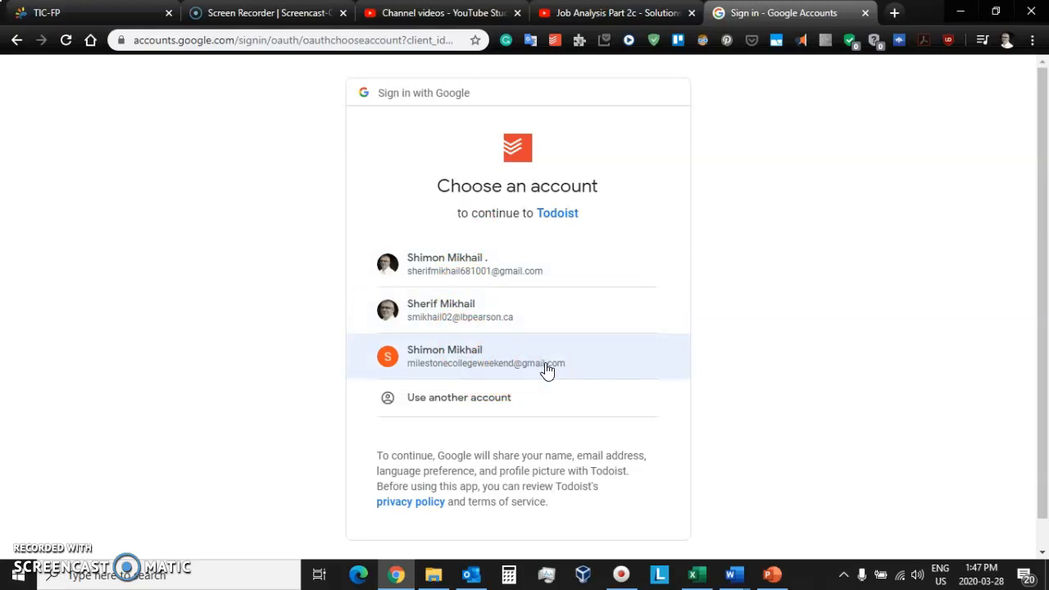
left_click(546, 366)
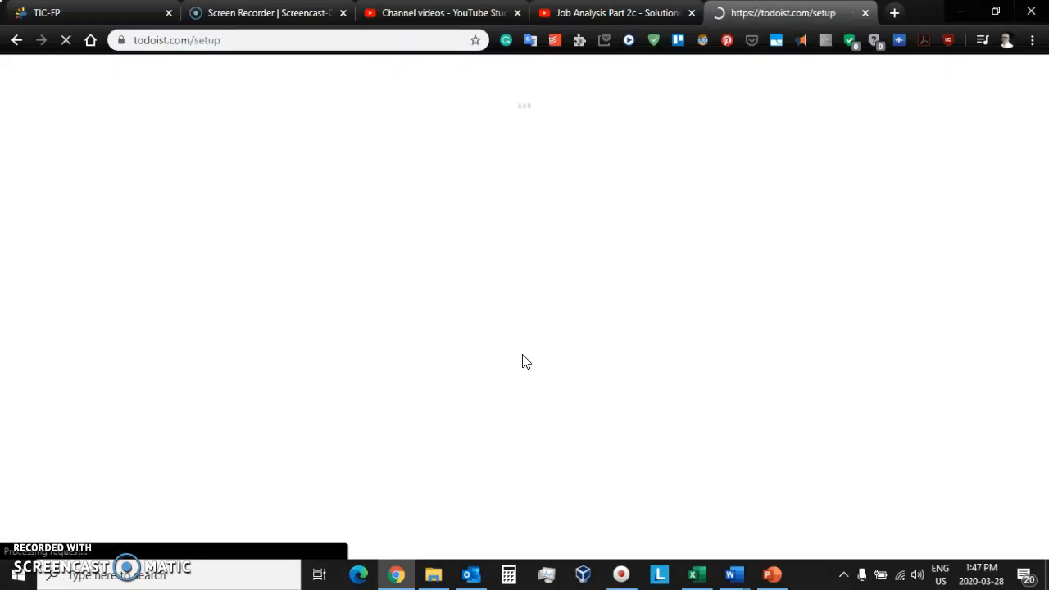
left_click(537, 435)
left_click(519, 422)
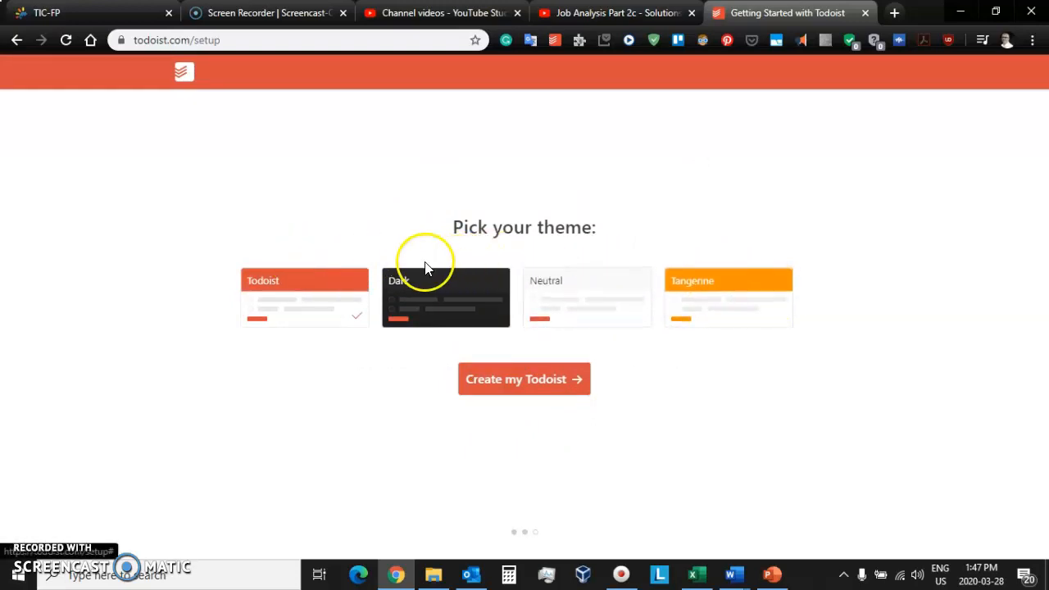
- Keep the default Todoist theme, create the account's workspace and open it
left_click_drag(526, 227, 607, 228)
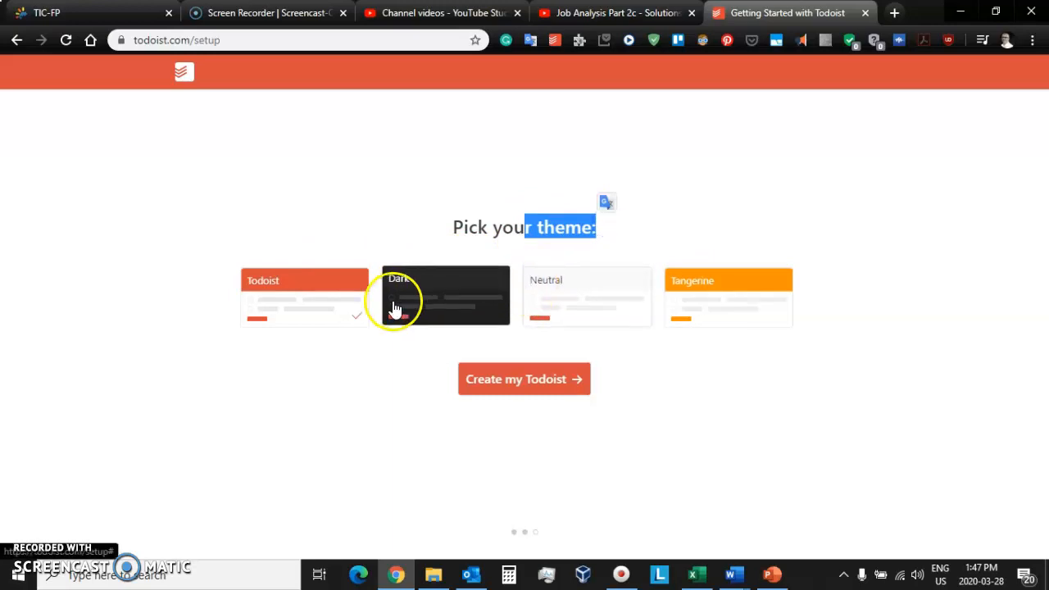
left_click(531, 378)
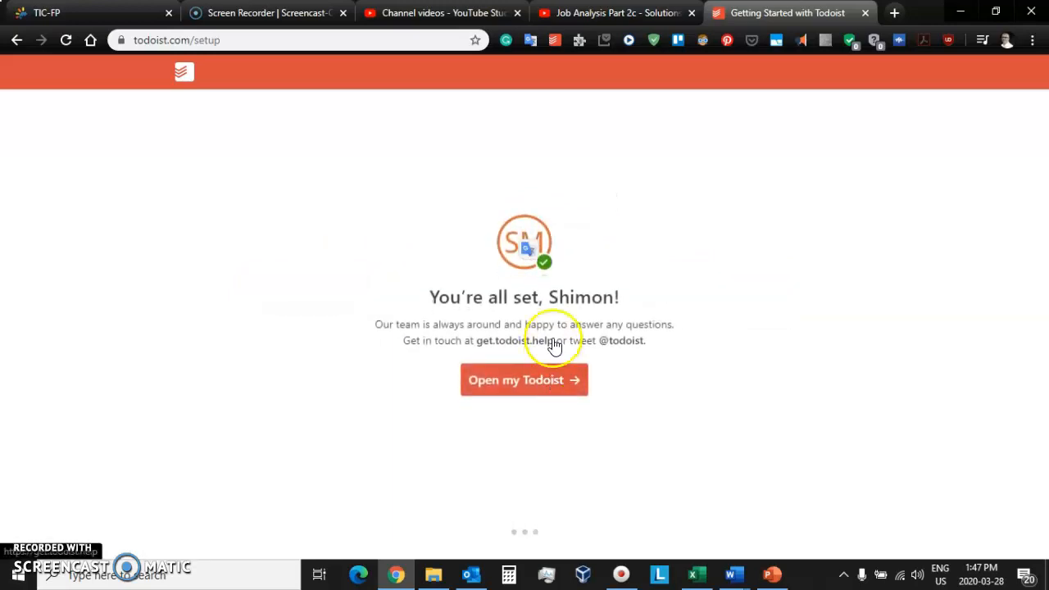
left_click(511, 376)
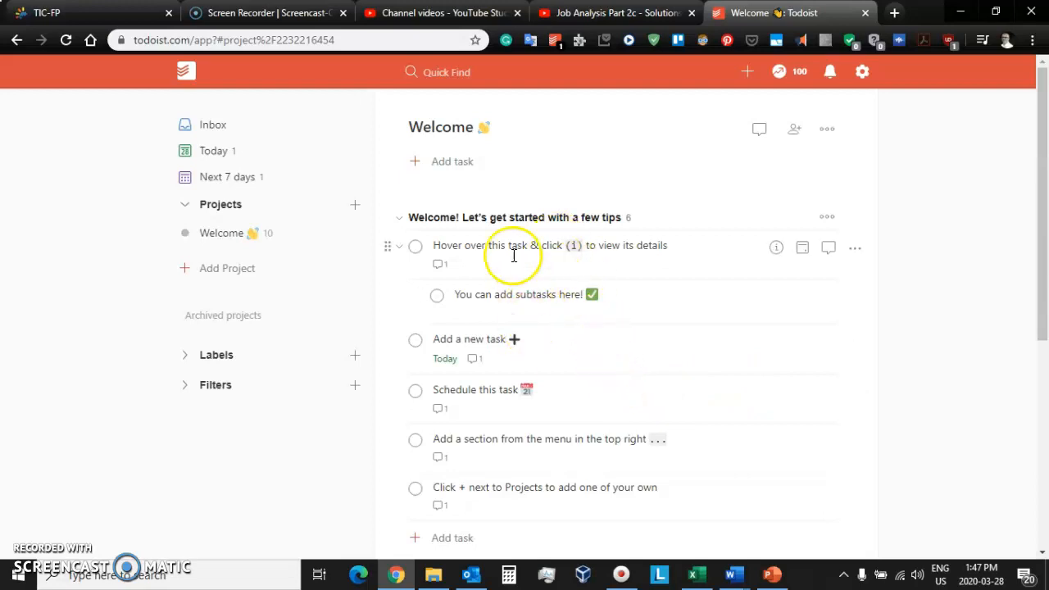
- Look through the starter tasks and sections of the Welcome project
scroll(468, 341, "down", 1)
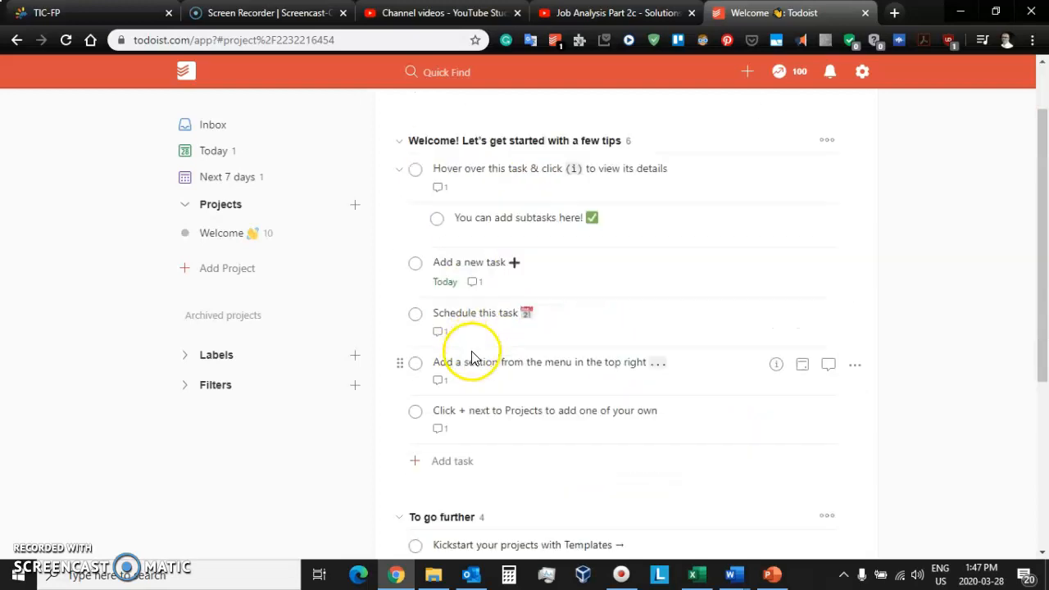
scroll(471, 361, "down", 4)
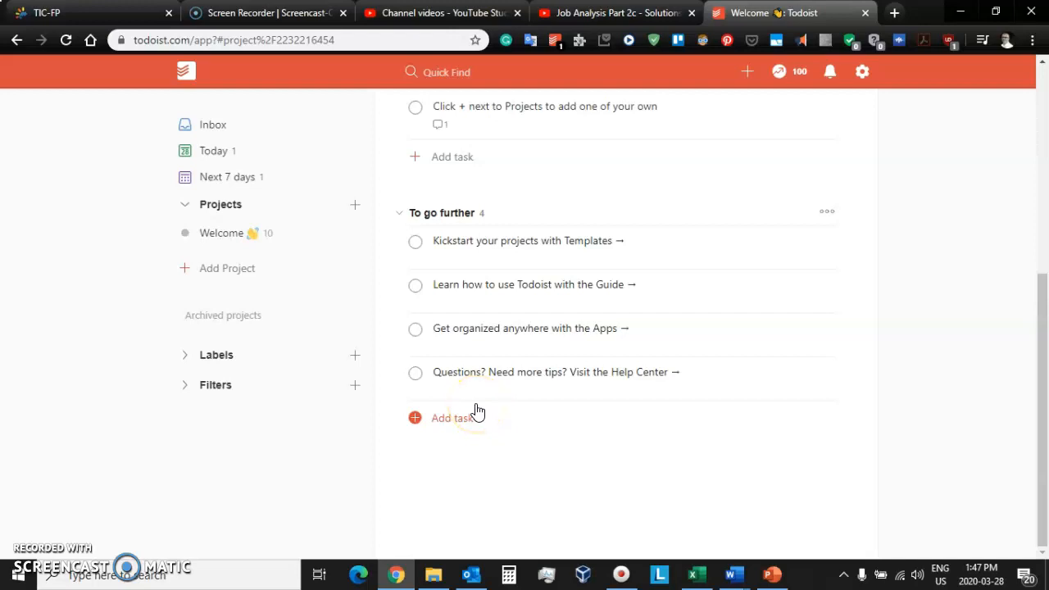
scroll(478, 407, "up", 5)
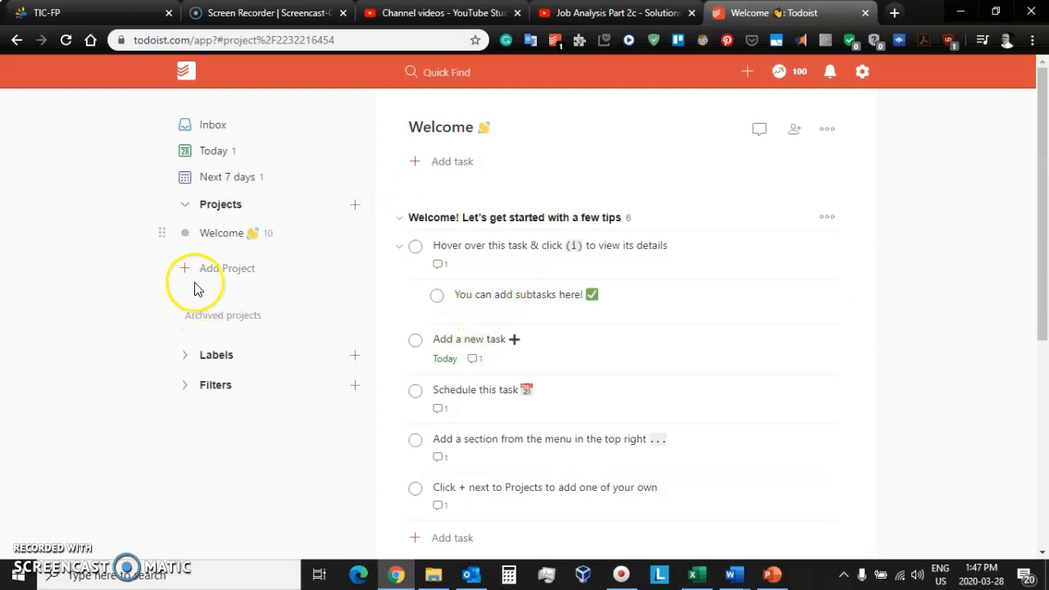
- Try to expand Labels, dismiss the Premium offer, and expand the Filters list
left_click(189, 356)
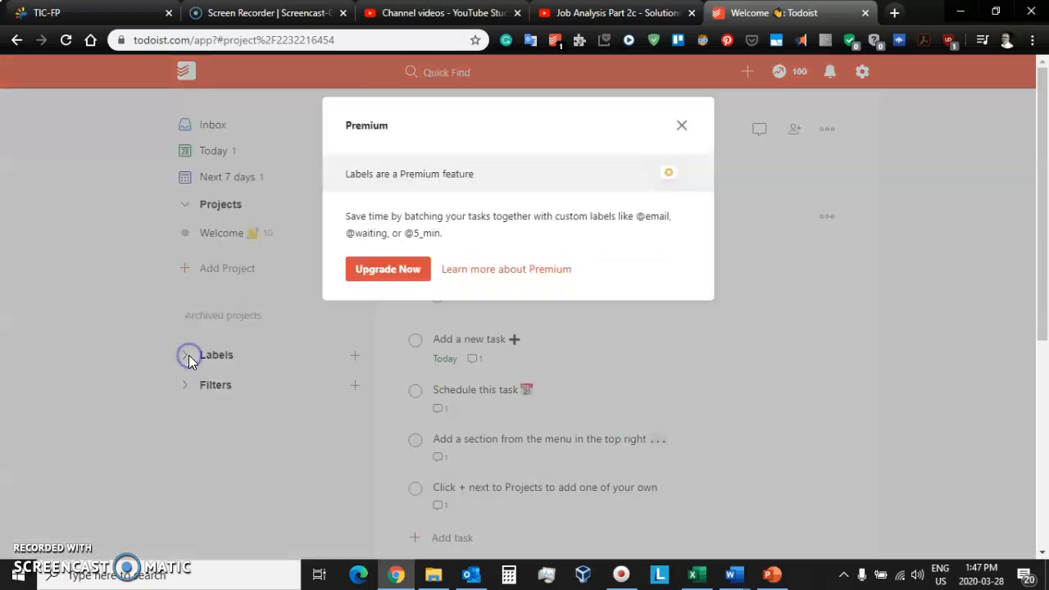
left_click(681, 126)
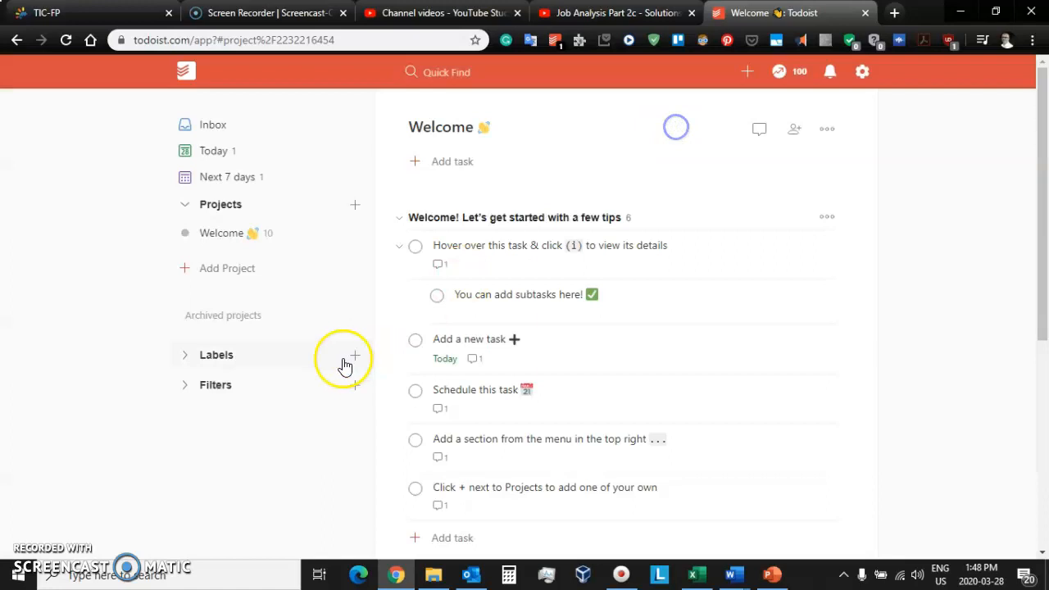
left_click(189, 385)
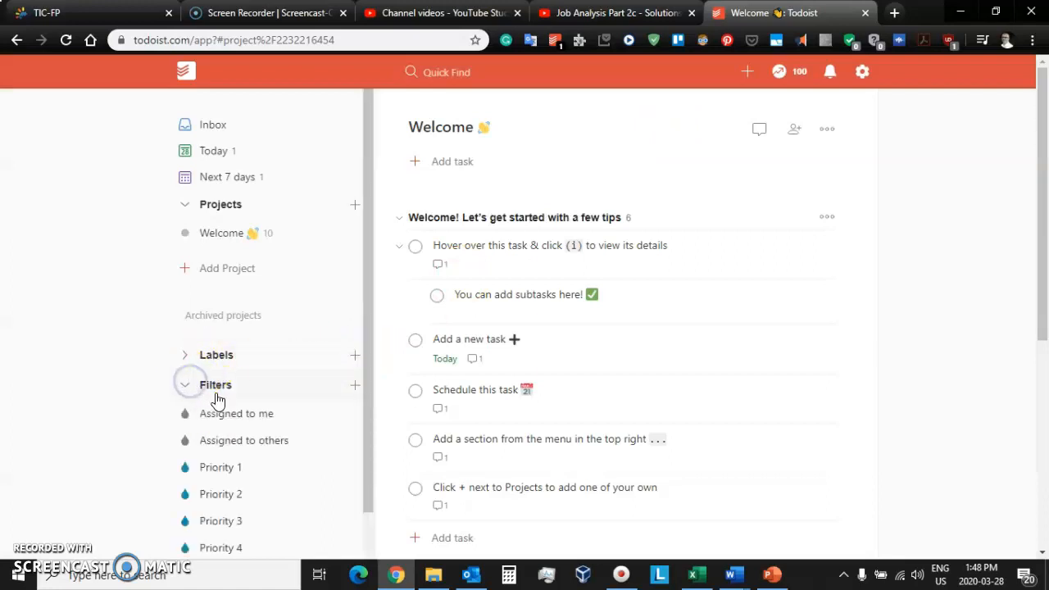
scroll(276, 416, "down", 1)
scroll(263, 317, "up", 1)
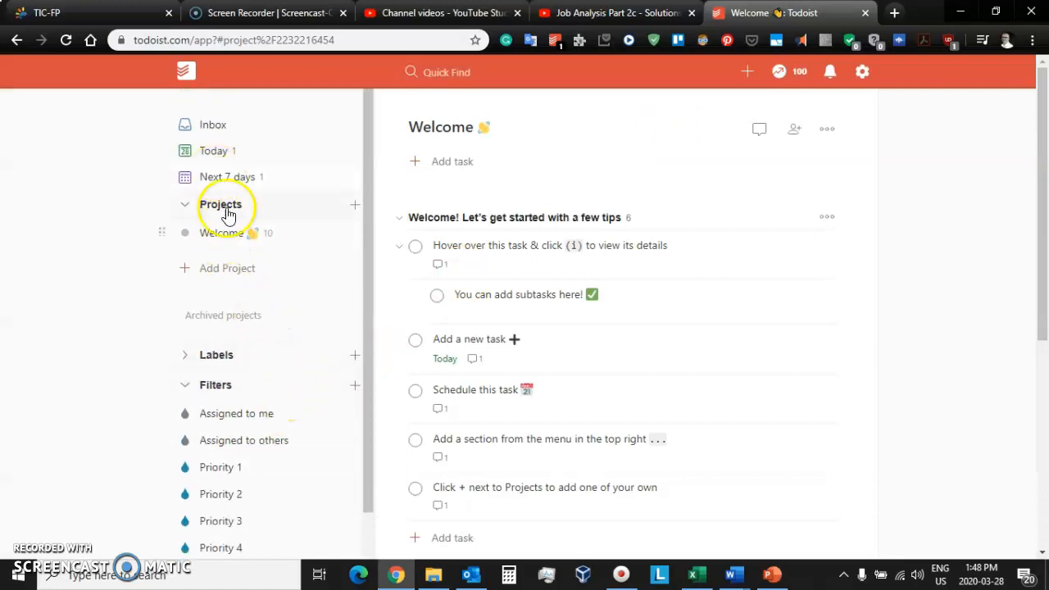
mouse_move(455, 263)
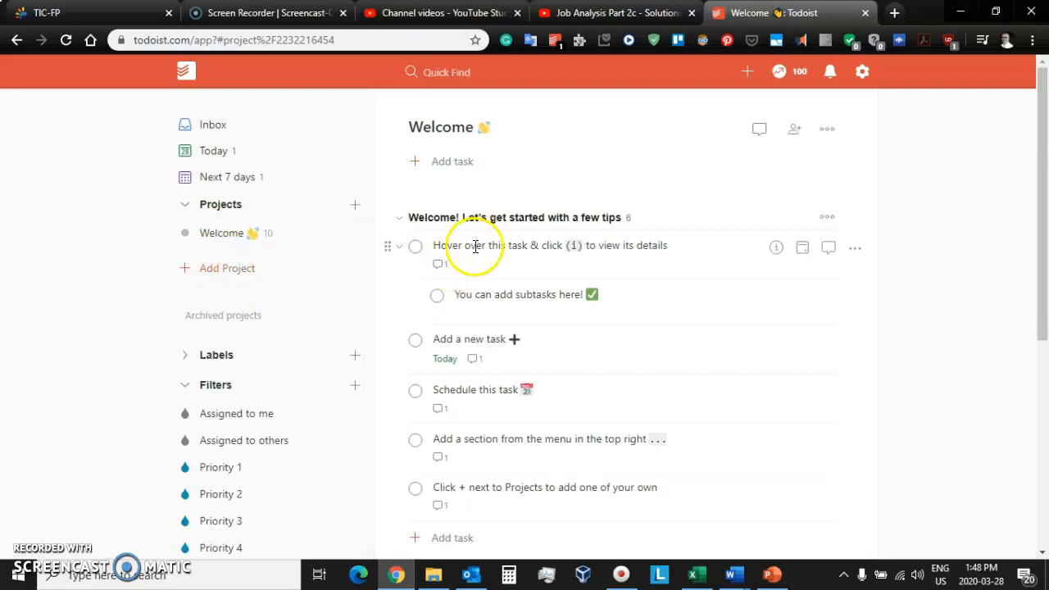
left_click(463, 245)
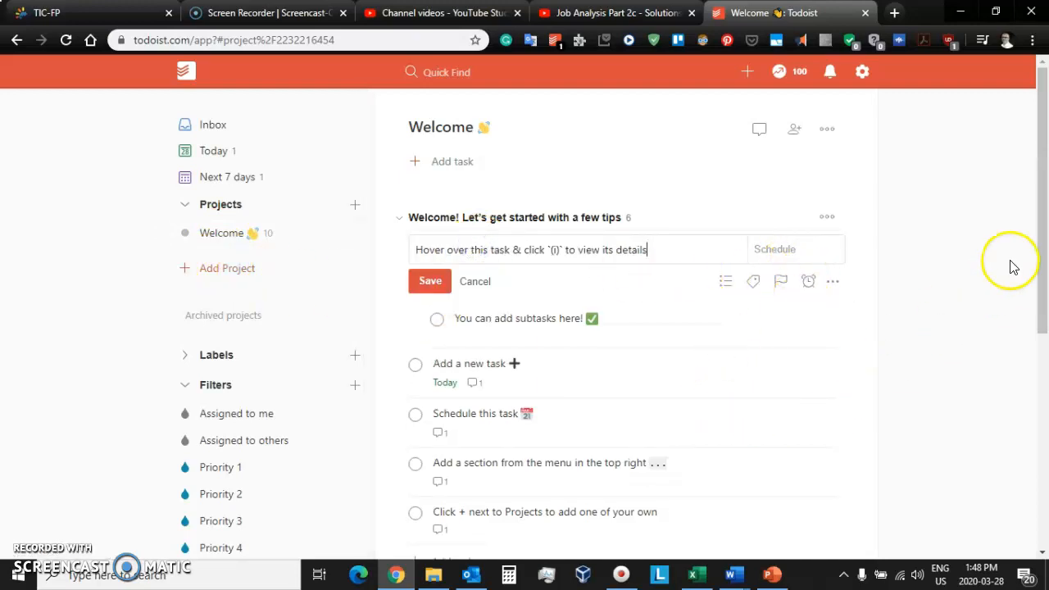
left_click(398, 218)
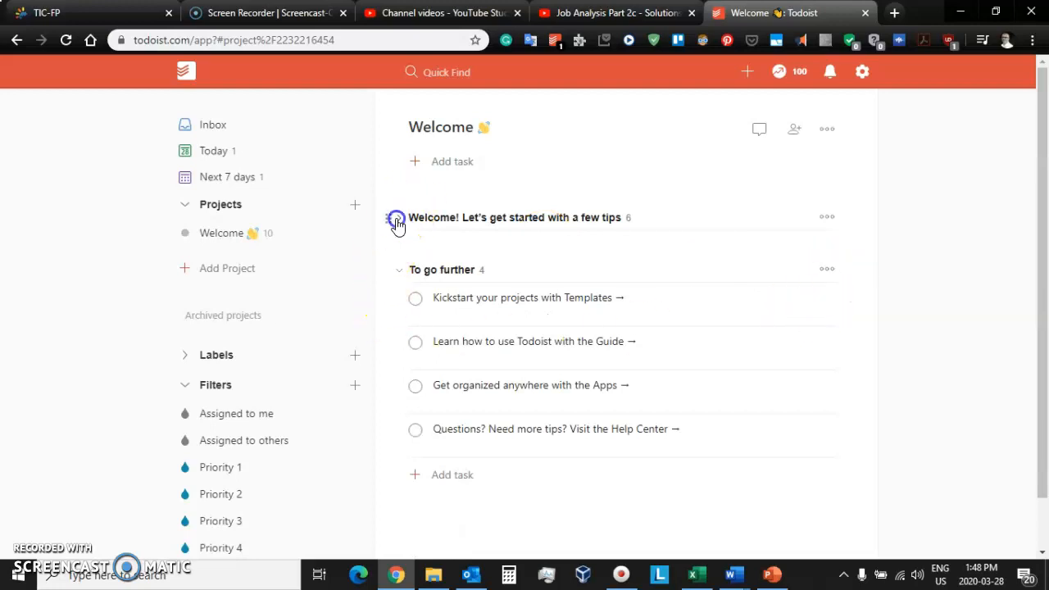
left_click(398, 218)
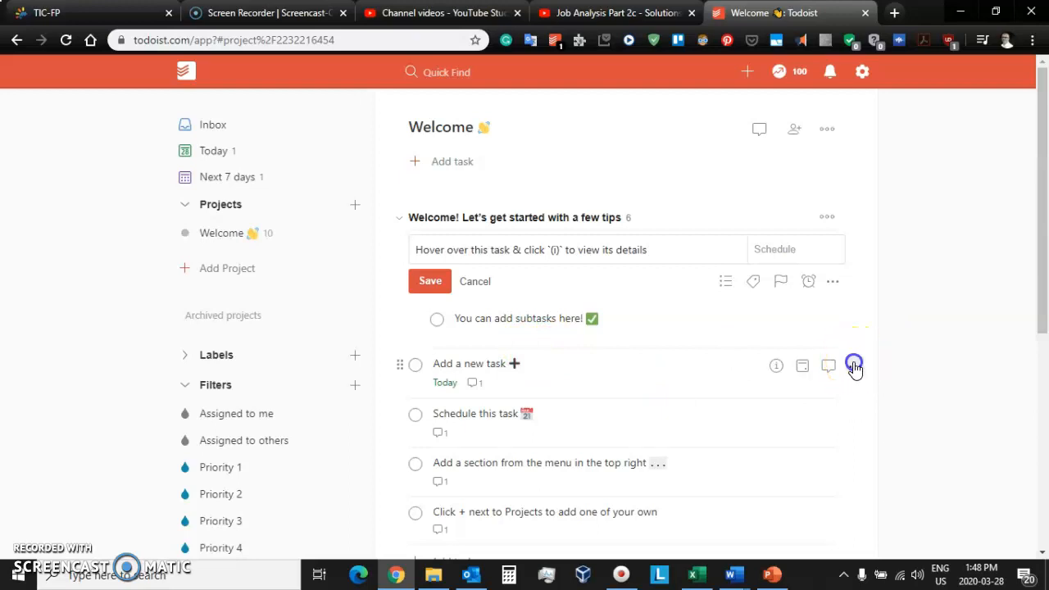
- Delete the "Add a new task" task from the Welcome project and collapse the subtasks of the section's first task
left_click(855, 368)
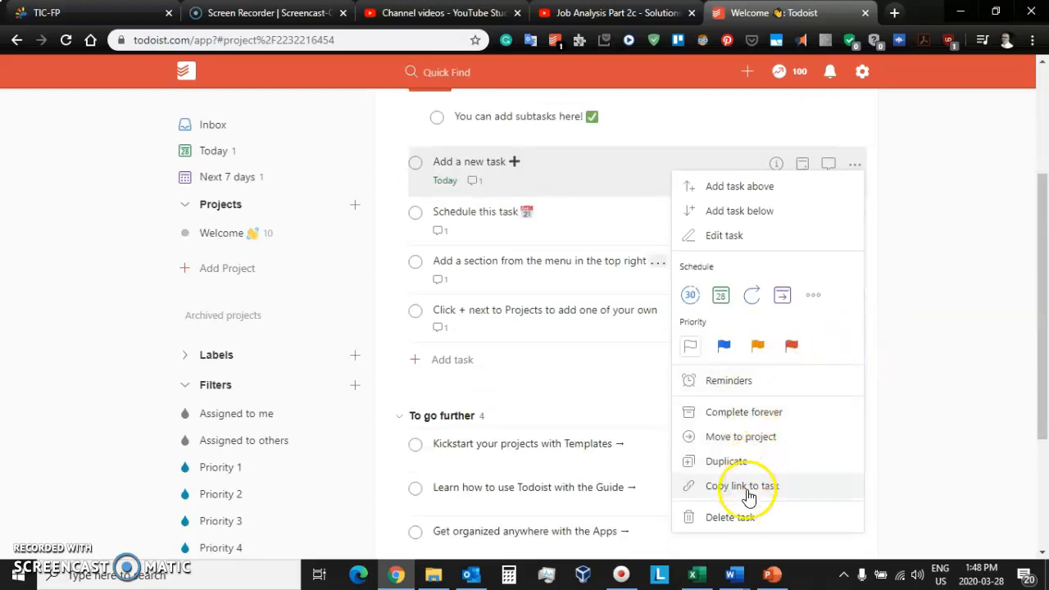
left_click(737, 516)
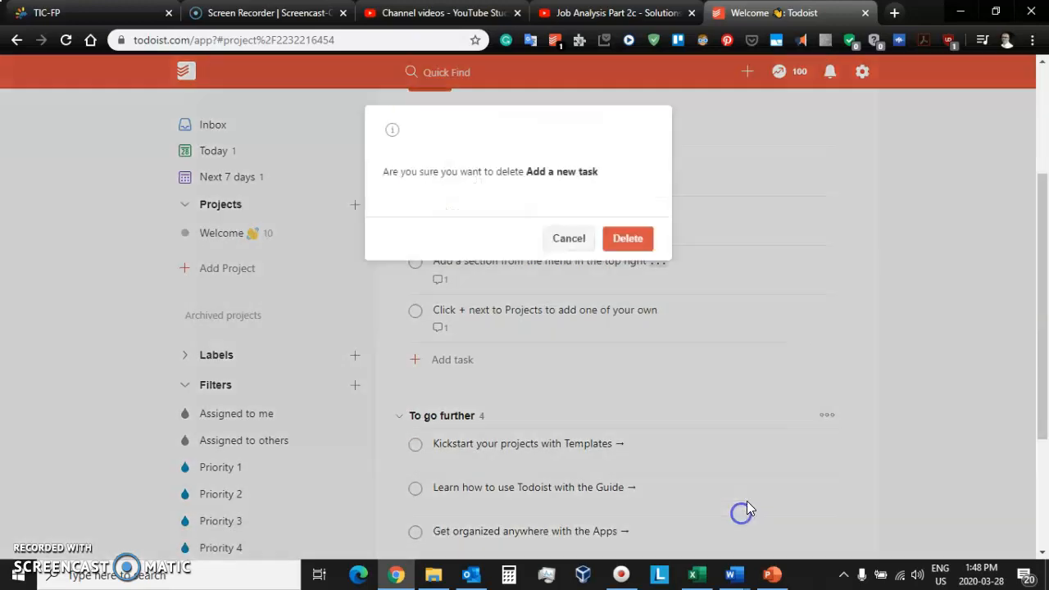
left_click(618, 241)
scroll(532, 445, "up", 3)
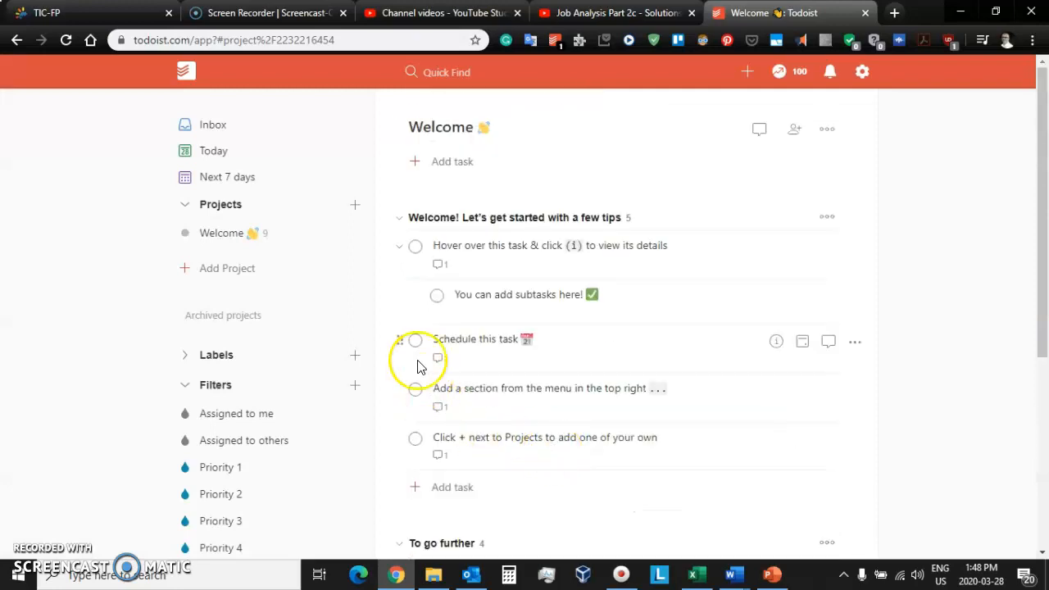
left_click(400, 245)
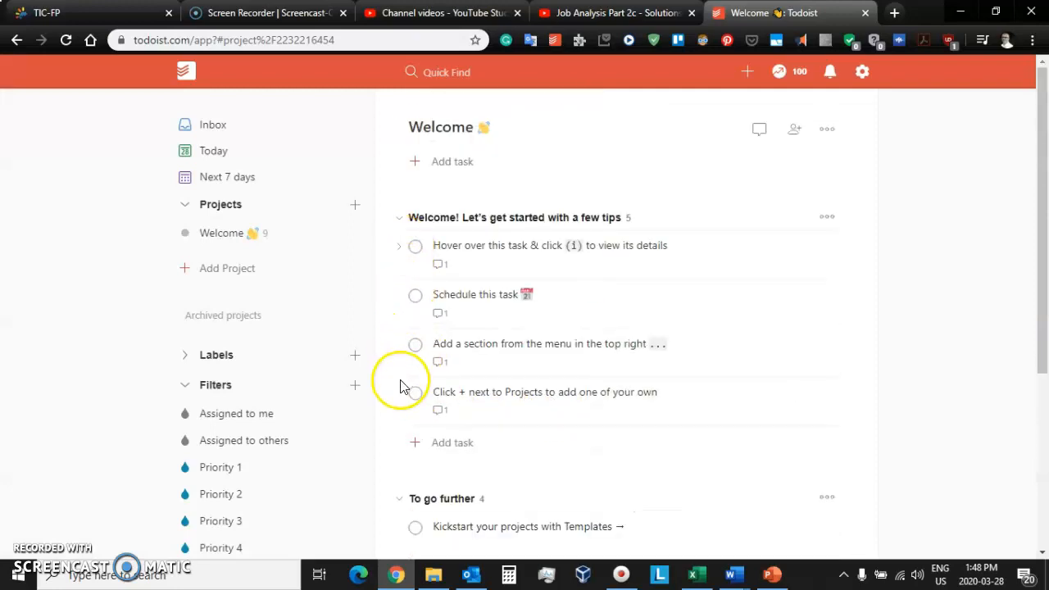
- Collapse the "To go further" section of the Welcome project and expand the subtasks of the first task
left_click(400, 246)
left_click(397, 247)
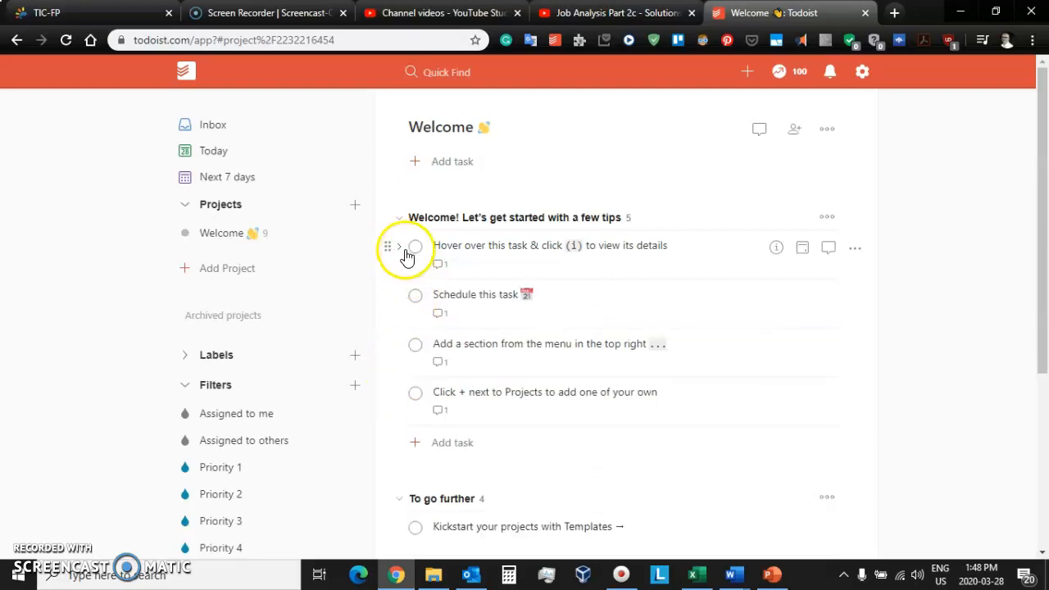
scroll(422, 417, "down", 3)
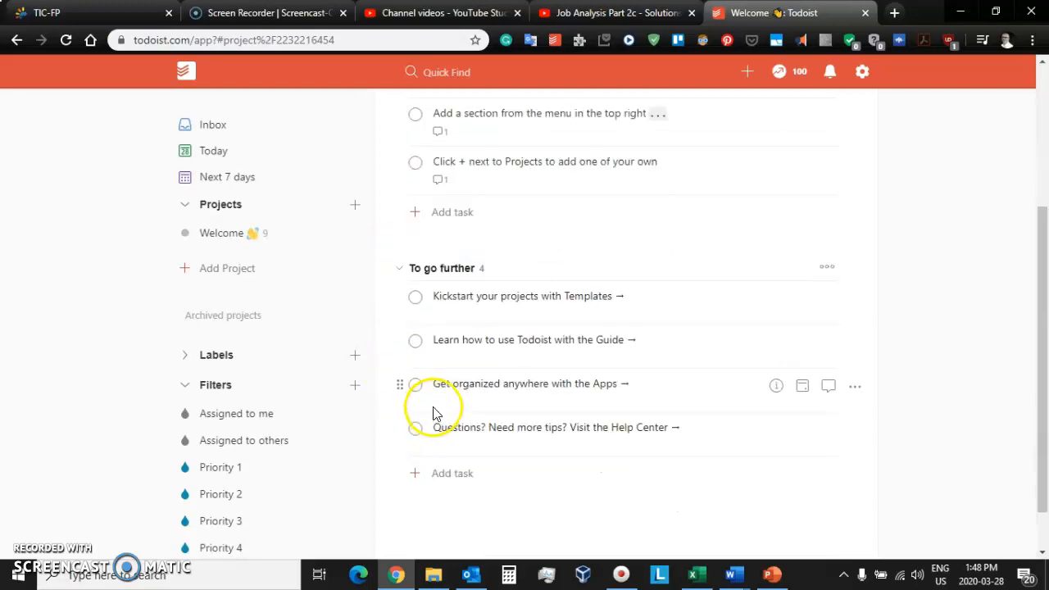
left_click(401, 270)
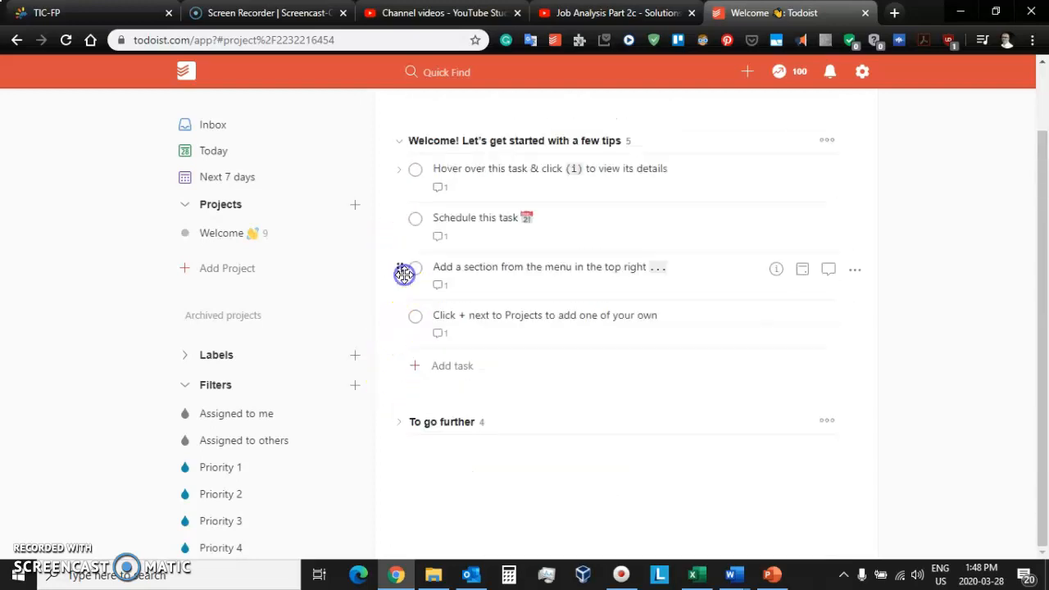
left_click(398, 170)
scroll(459, 271, "up", 2)
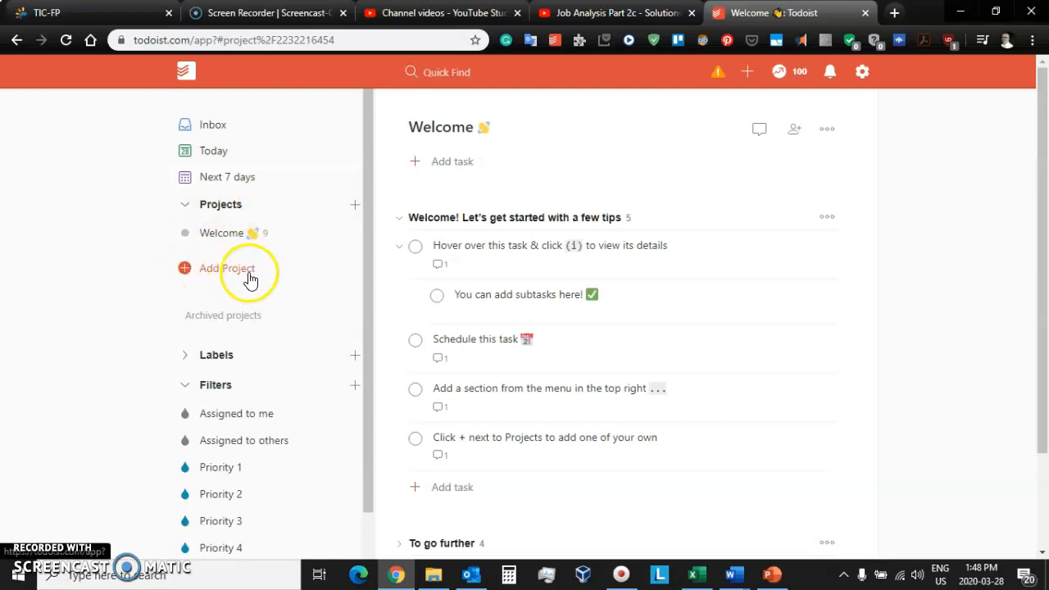
- Create a project named "Work/School" with the color Teal
left_click(195, 270)
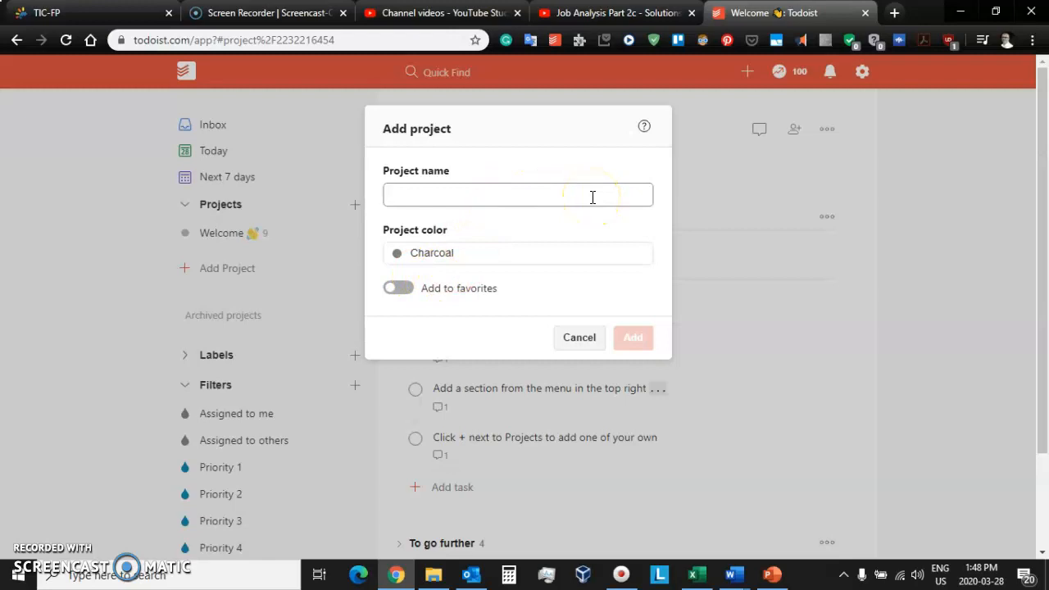
type("Work/School")
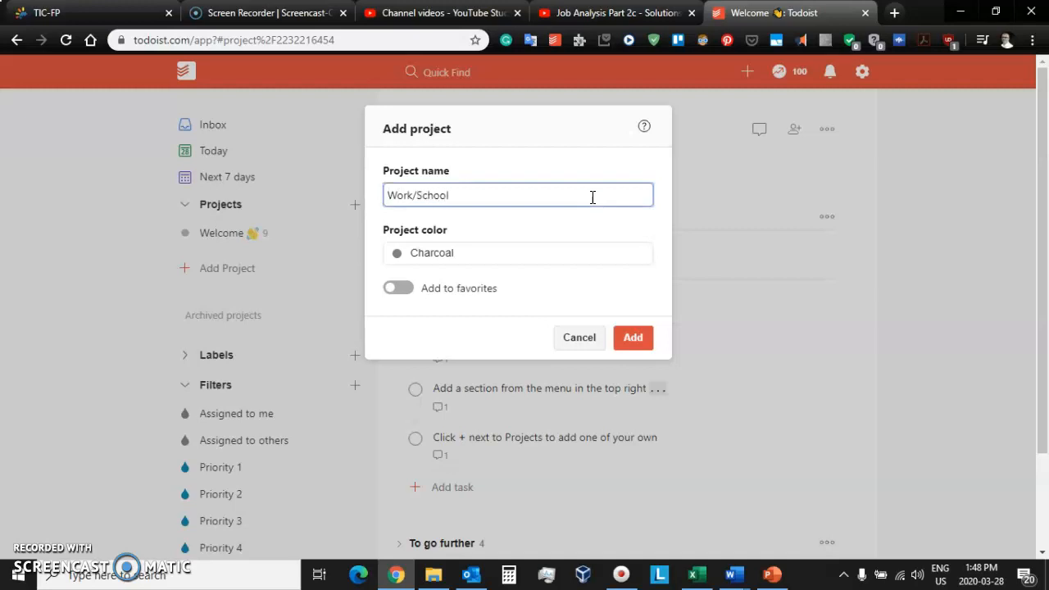
left_click(543, 254)
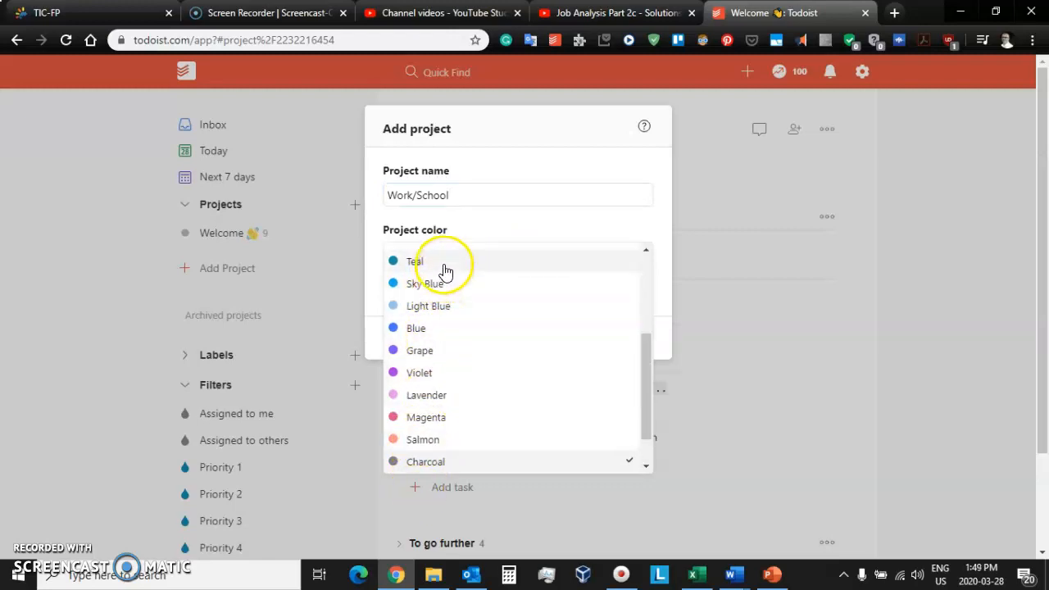
left_click(443, 262)
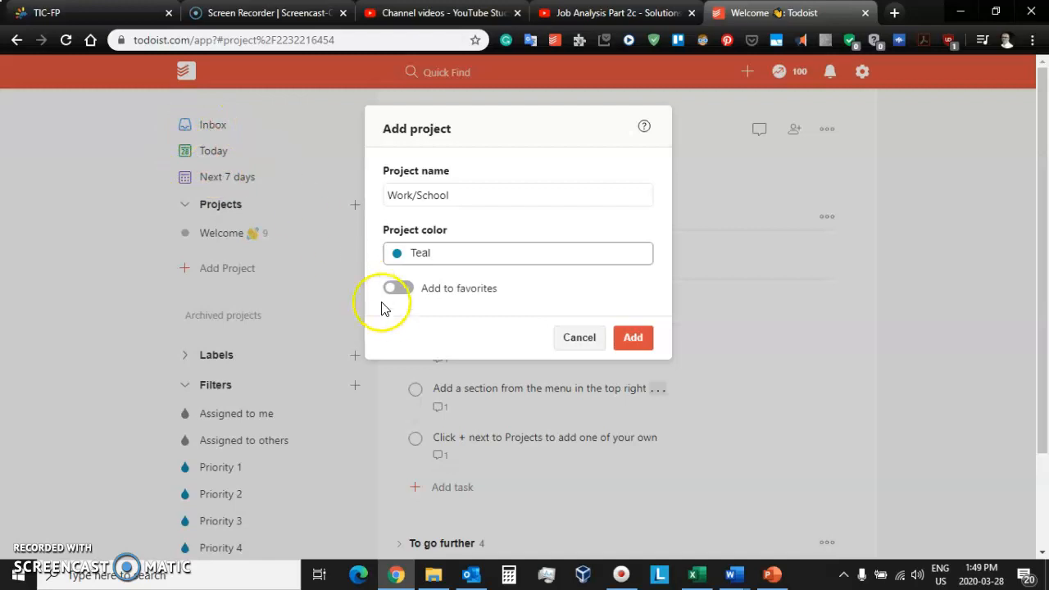
left_click(633, 340)
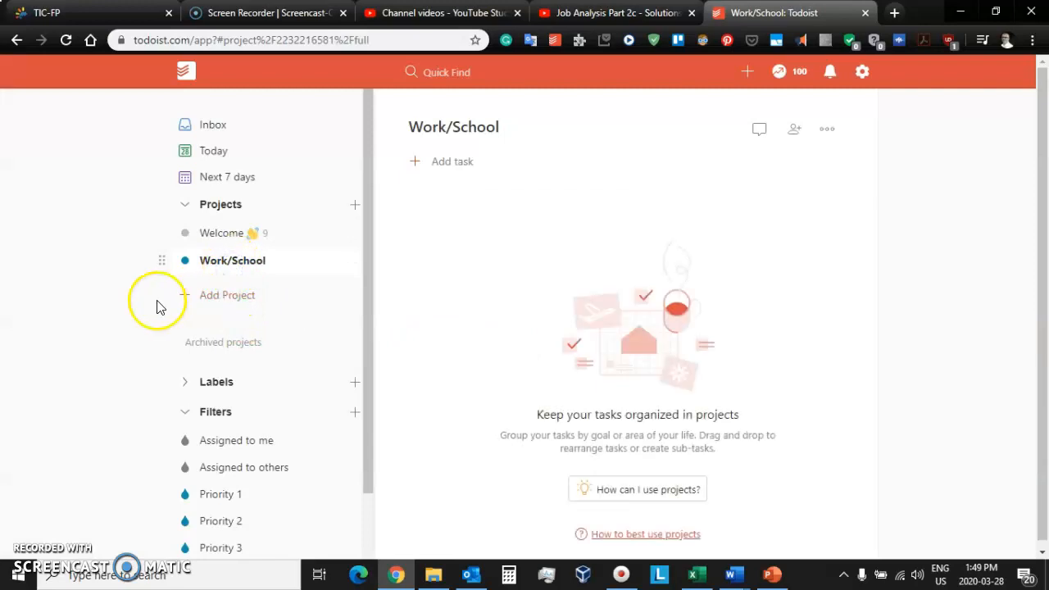
- Create a project named "Home" with the color Grape
left_click(188, 304)
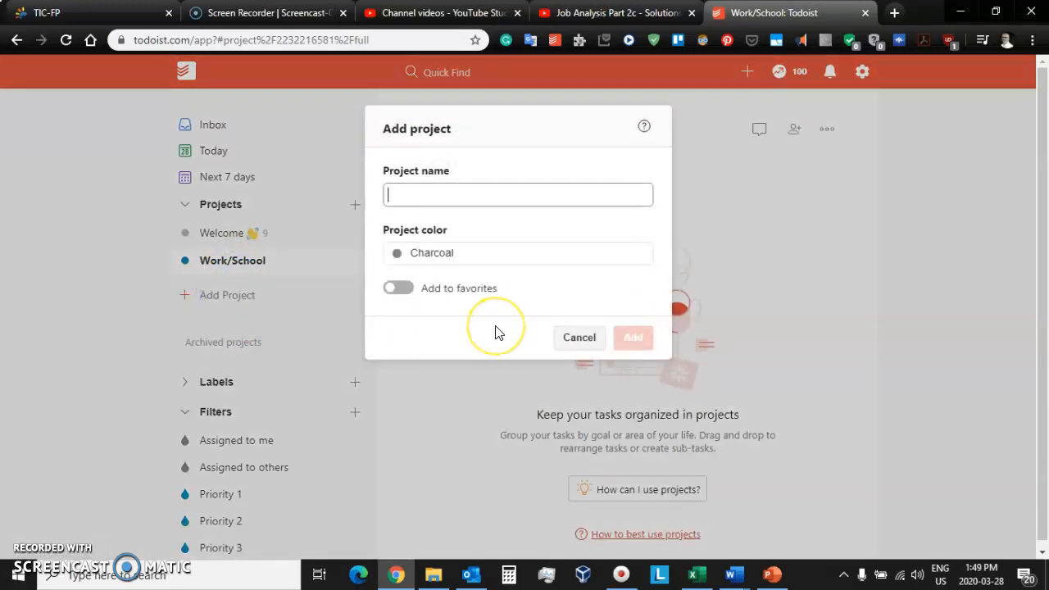
type("HOm")
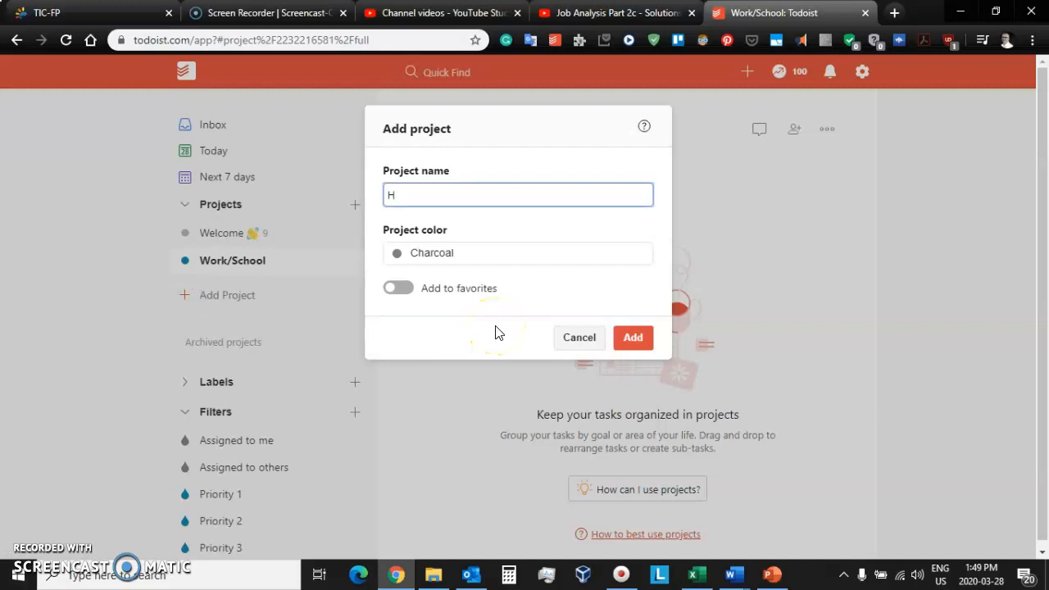
left_click(438, 252)
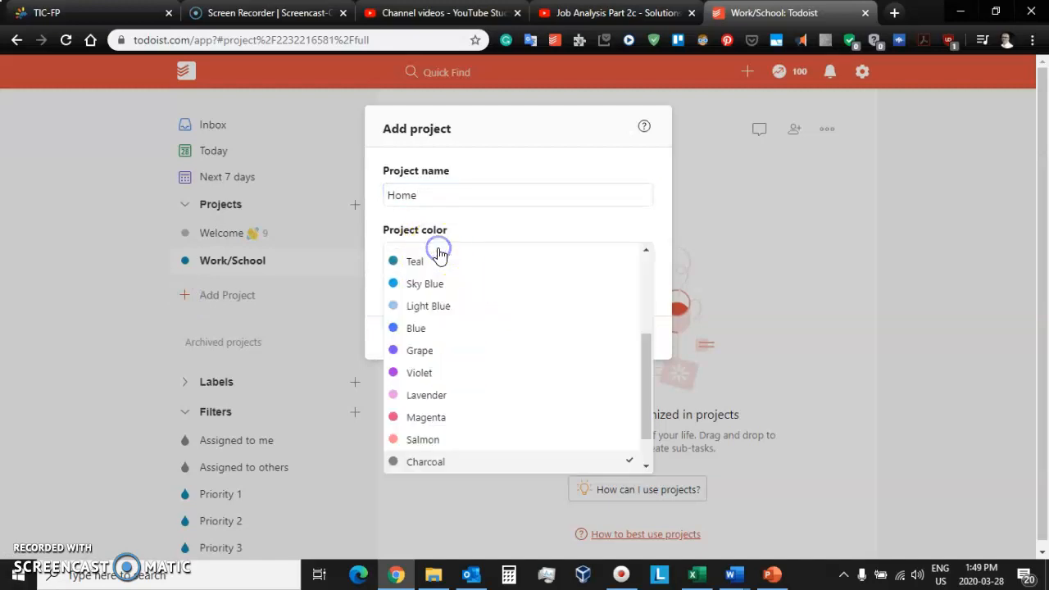
left_click(449, 349)
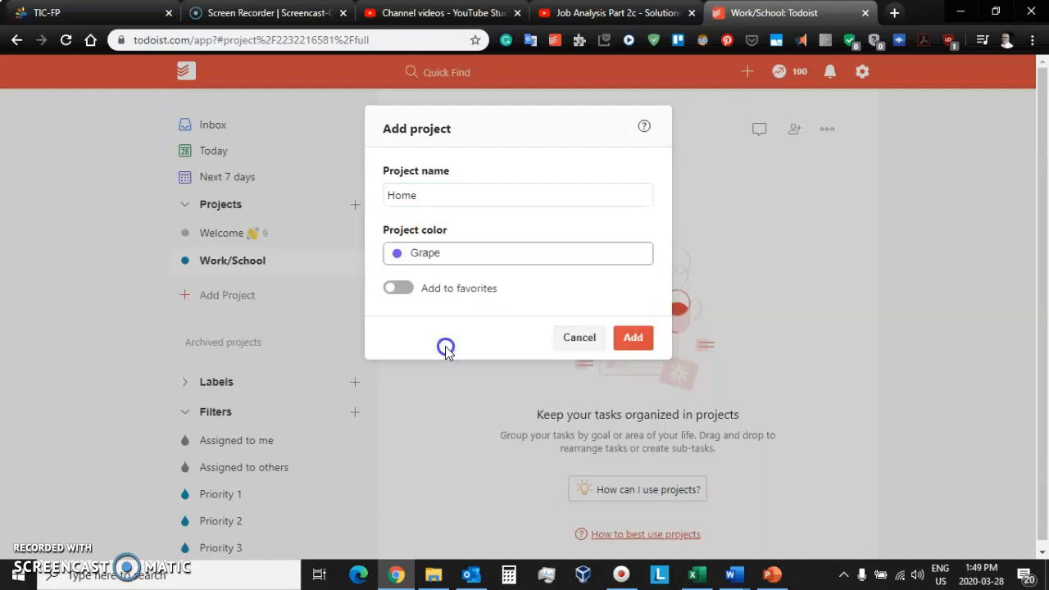
left_click(636, 337)
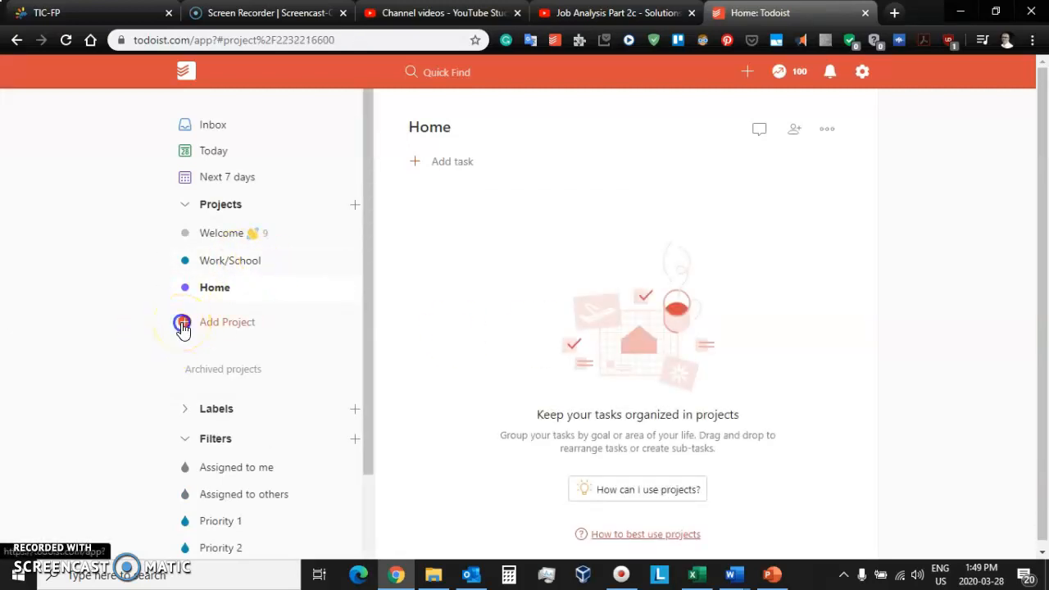
- Create a project named "Life Style" with the color Salmon
left_click(182, 325)
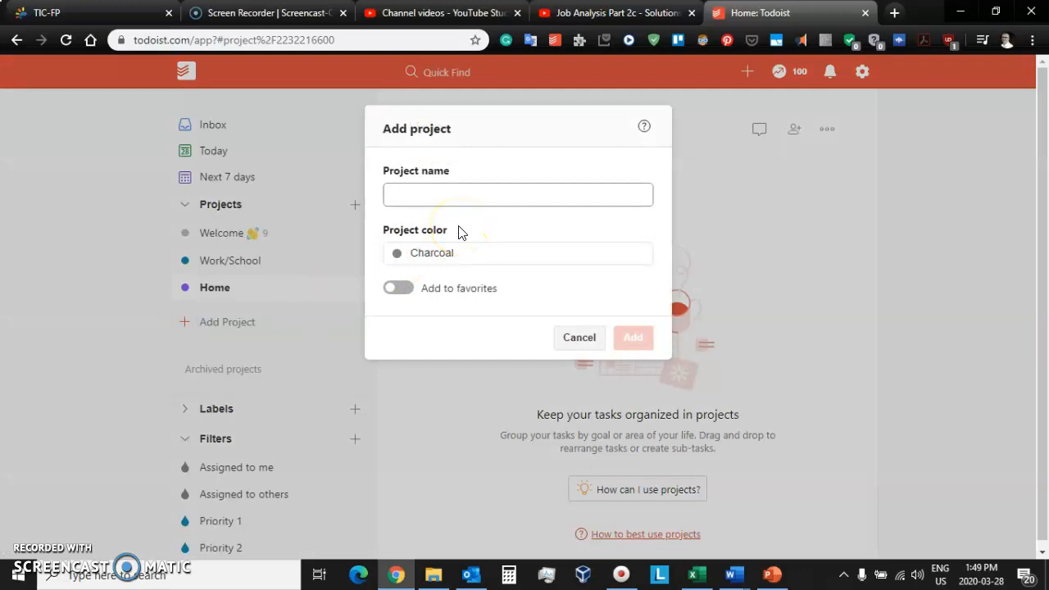
type("Life Style")
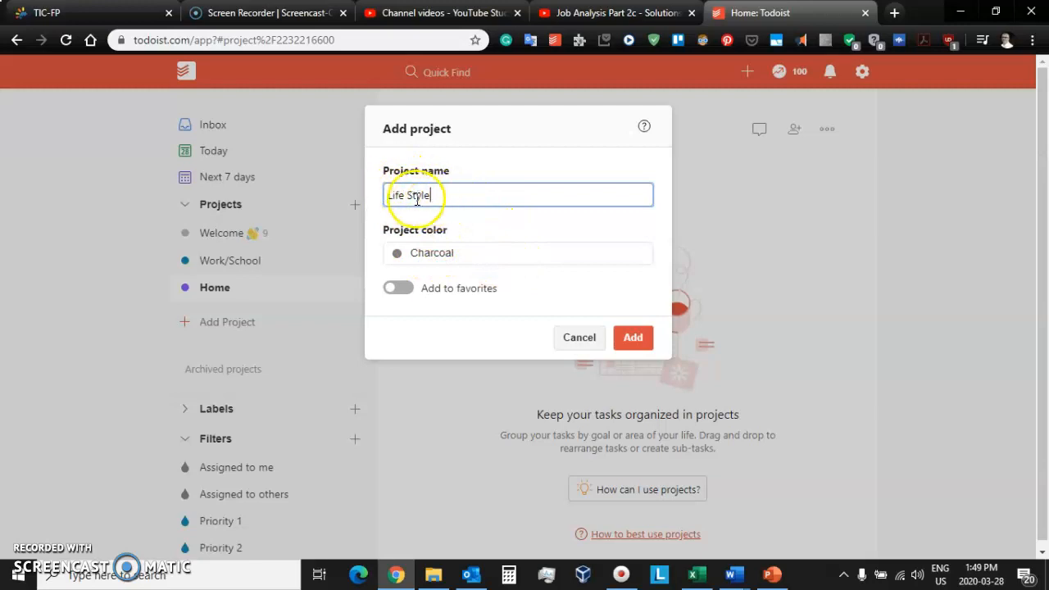
left_click(509, 262)
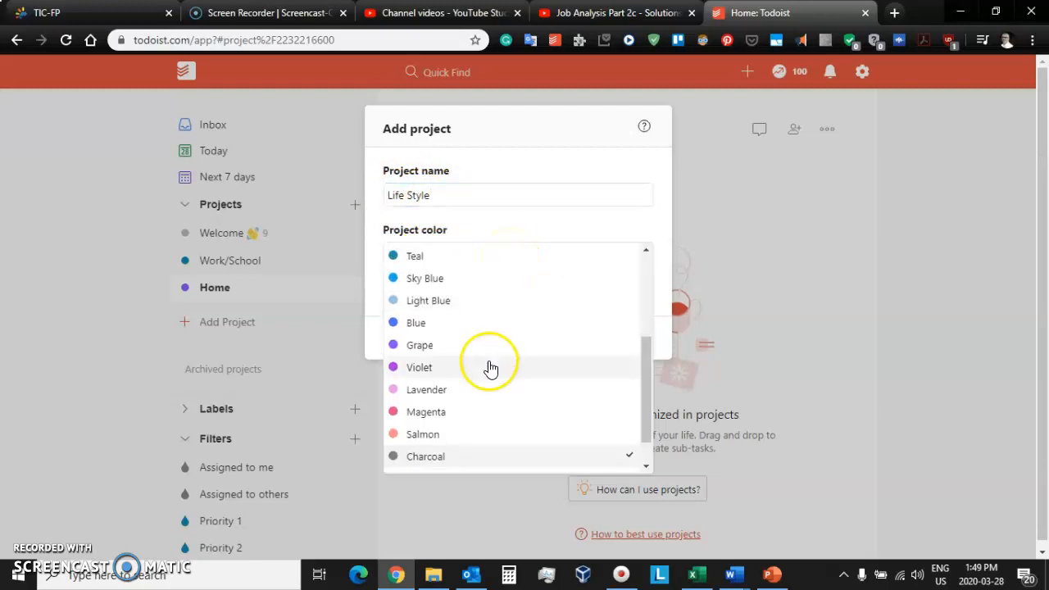
scroll(485, 375, "down", 1)
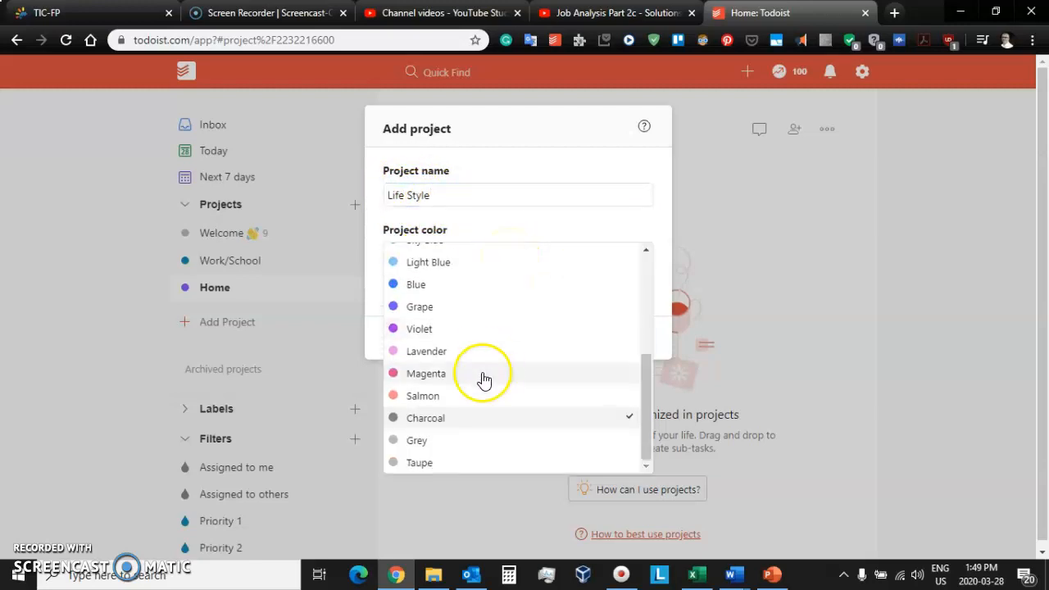
left_click(447, 396)
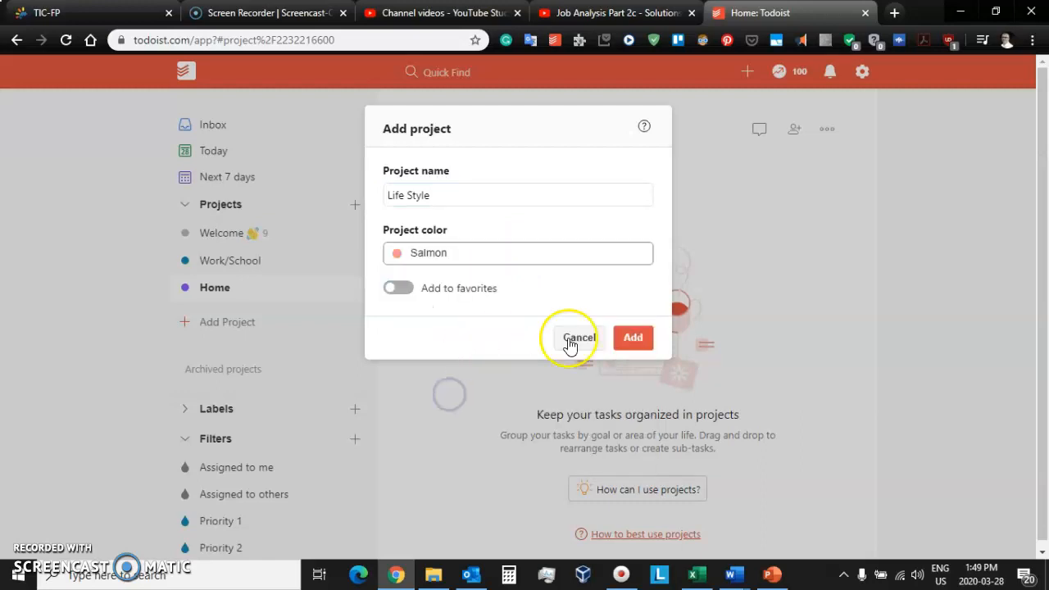
left_click(629, 342)
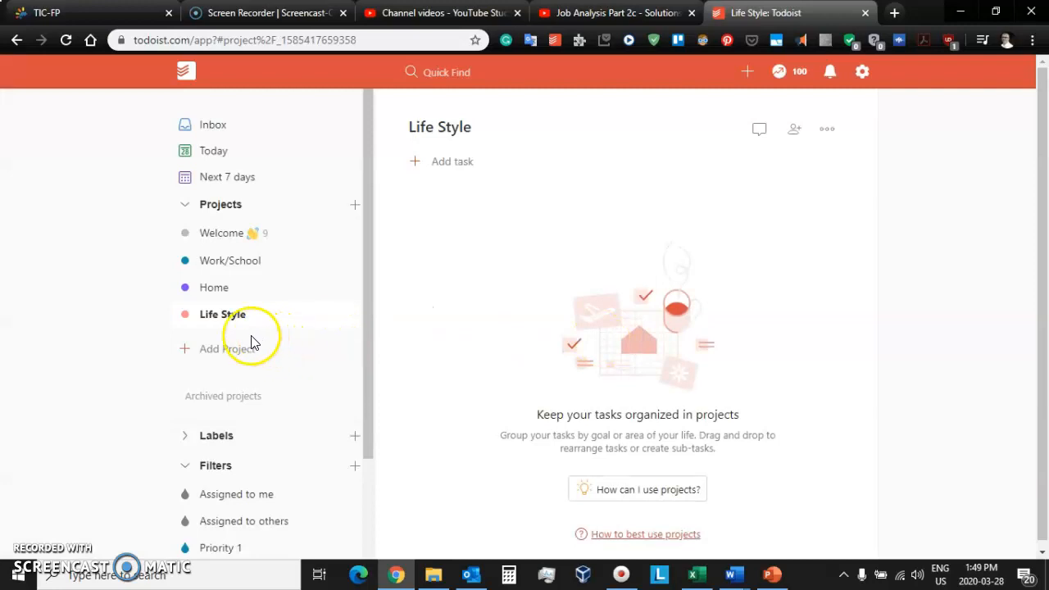
- Look through the Work/School, Home and Life Style projects, returning to Work/School
left_click(235, 269)
left_click(222, 285)
left_click(233, 314)
left_click(227, 282)
left_click(233, 258)
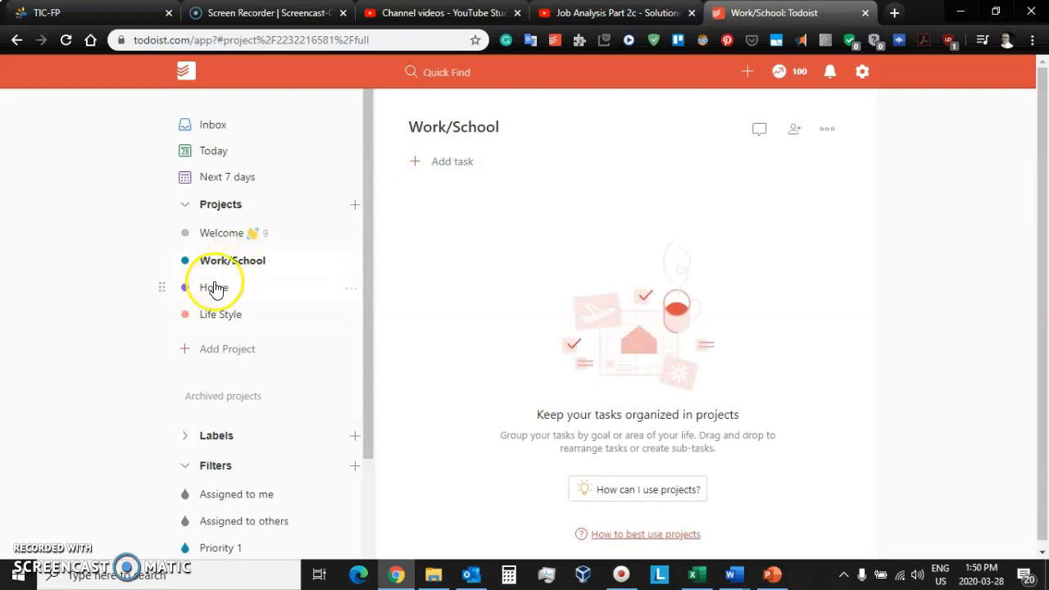
left_click(216, 284)
left_click(227, 319)
left_click(235, 266)
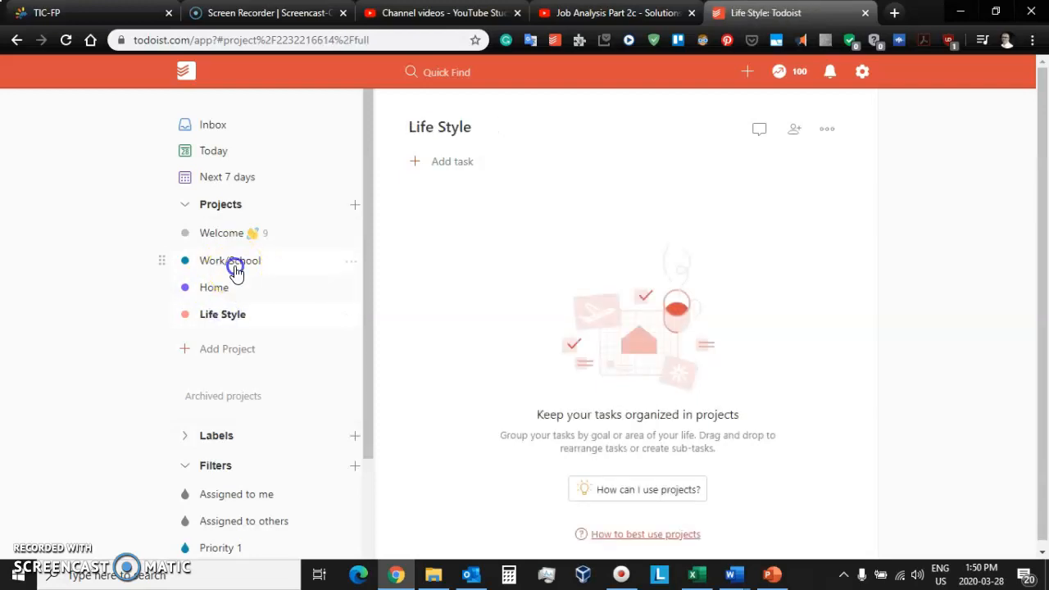
left_click(235, 287)
left_click(231, 317)
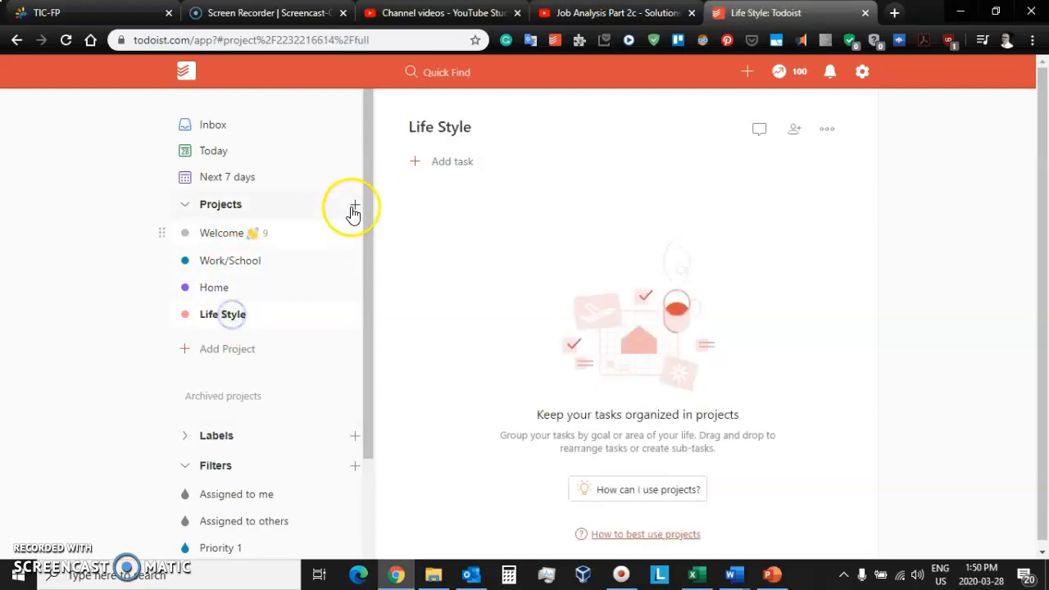
left_click(219, 261)
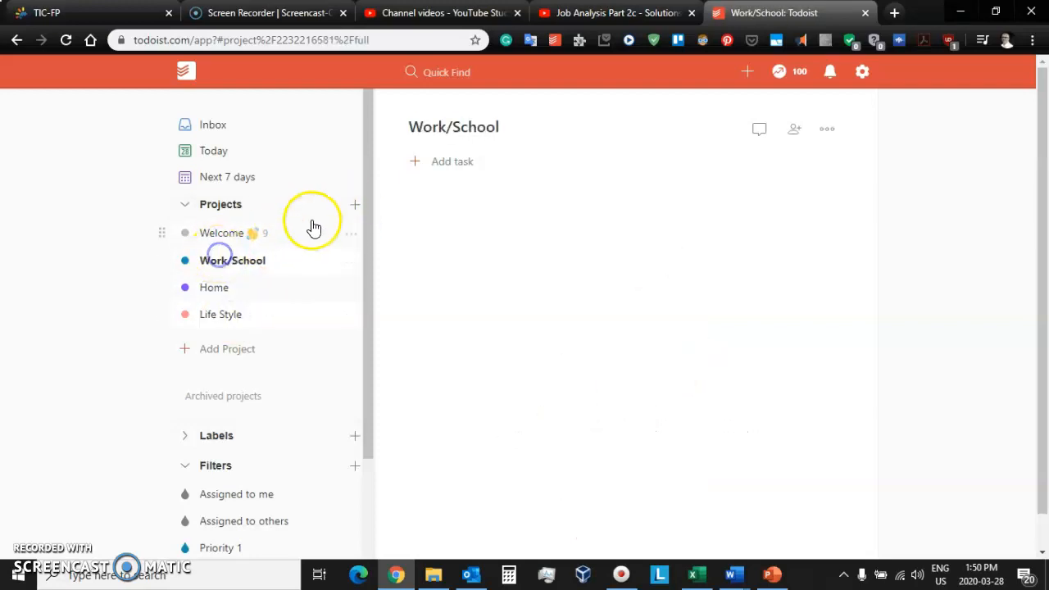
- Create a project named "My Big Project" with the color Taupe
left_click(355, 207)
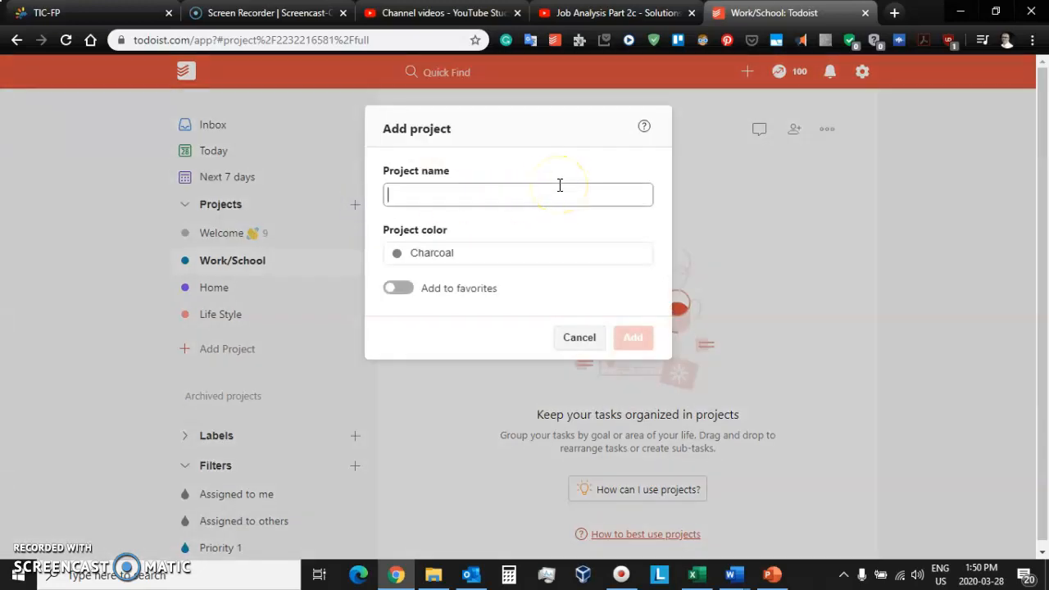
type("m")
key("BackSpace")
type("My Big Project")
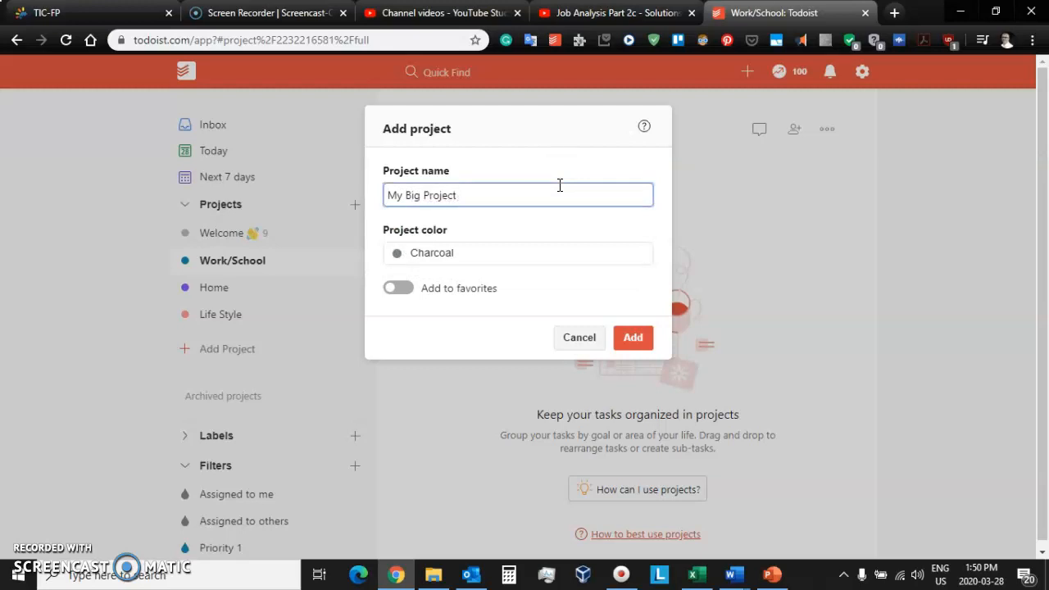
left_click(587, 257)
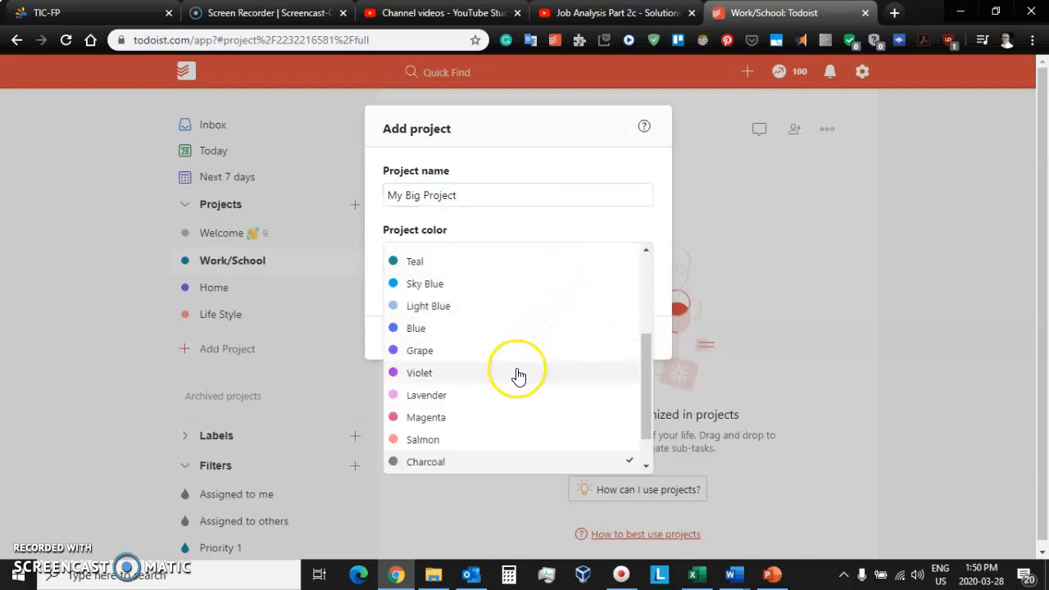
scroll(471, 413, "down", 1)
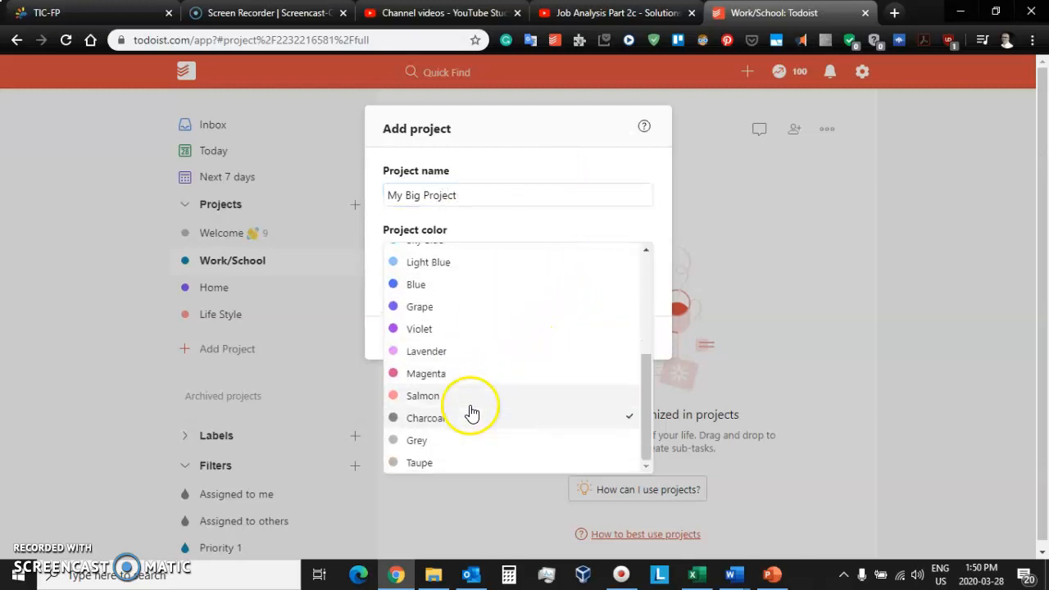
left_click(437, 465)
left_click(633, 337)
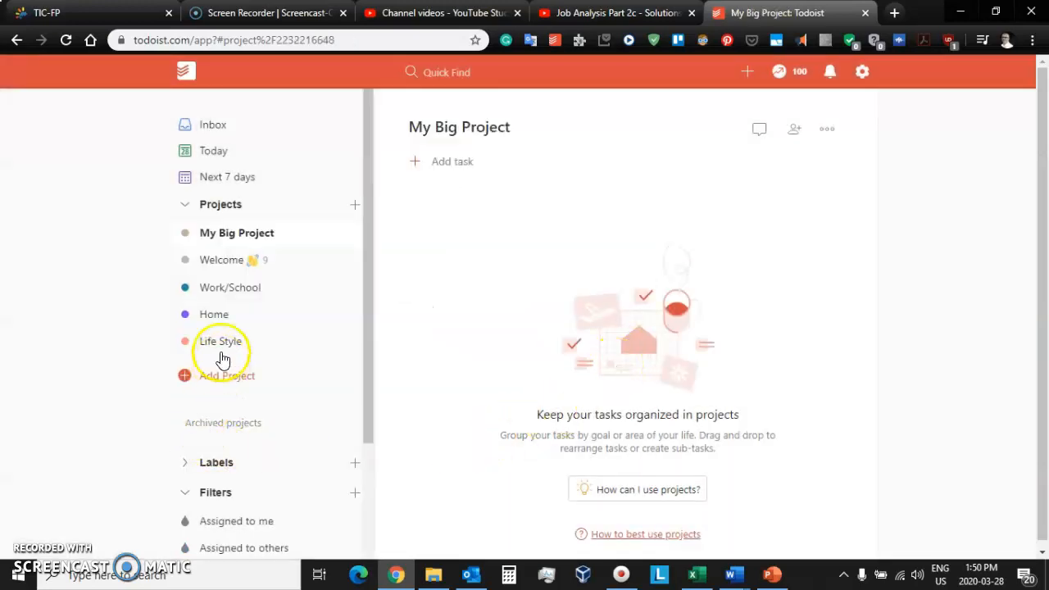
- Delete the Welcome project and confirm its removal
left_click(220, 259)
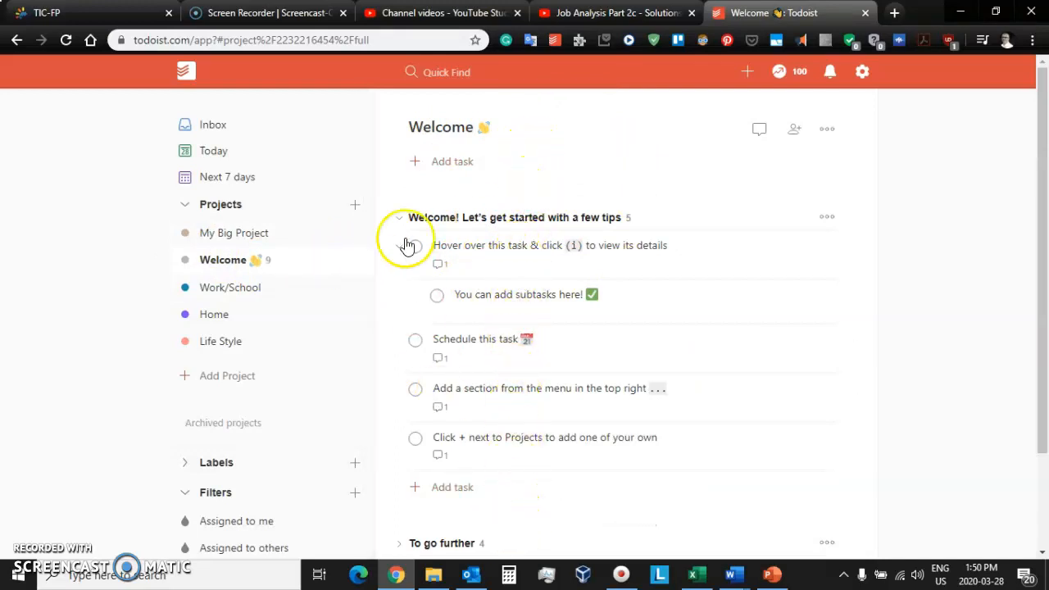
left_click(351, 261)
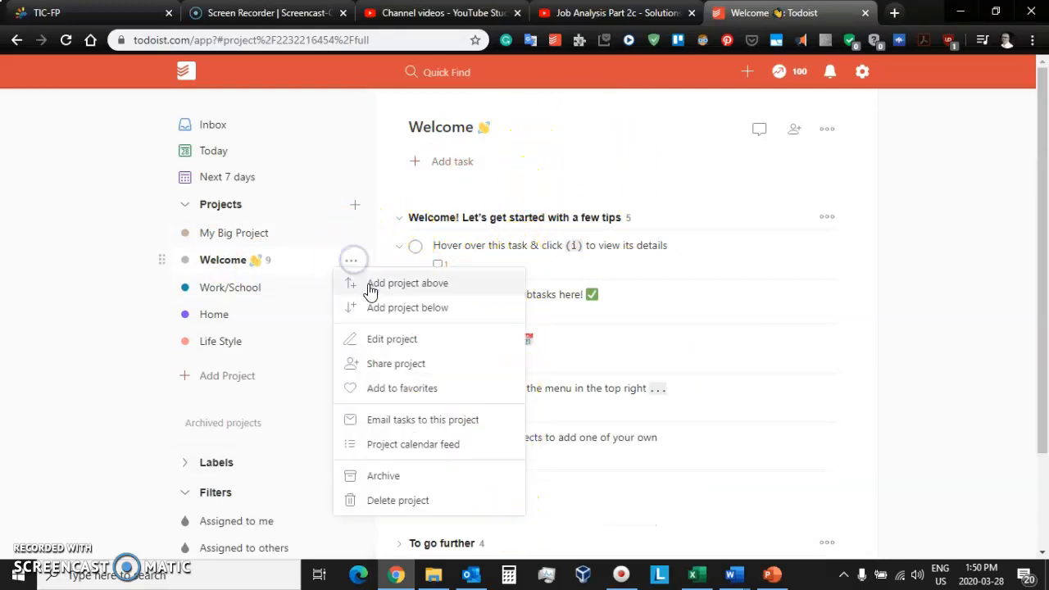
left_click(387, 500)
left_click(627, 239)
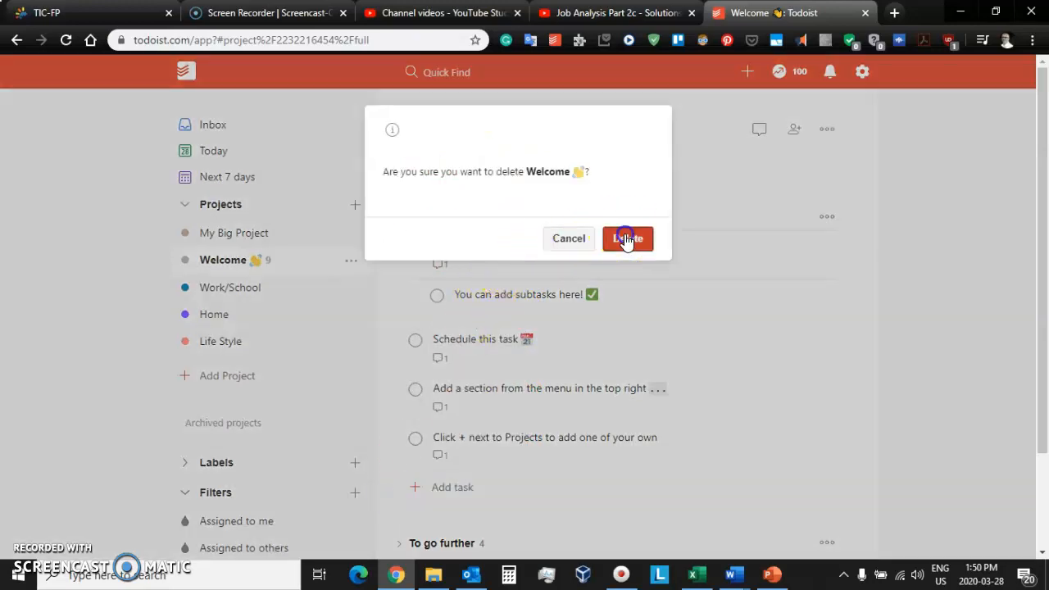
- Draft a task named "Complete Assignment 2" in the Work/School project with Priority 1 and a Mar 28 due date
left_click(270, 259)
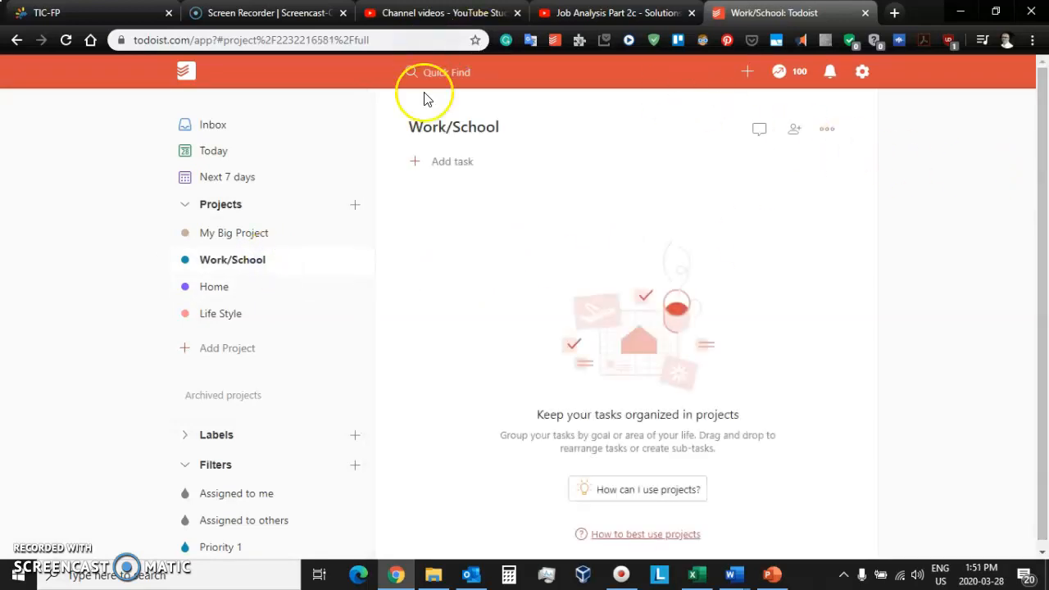
left_click(414, 164)
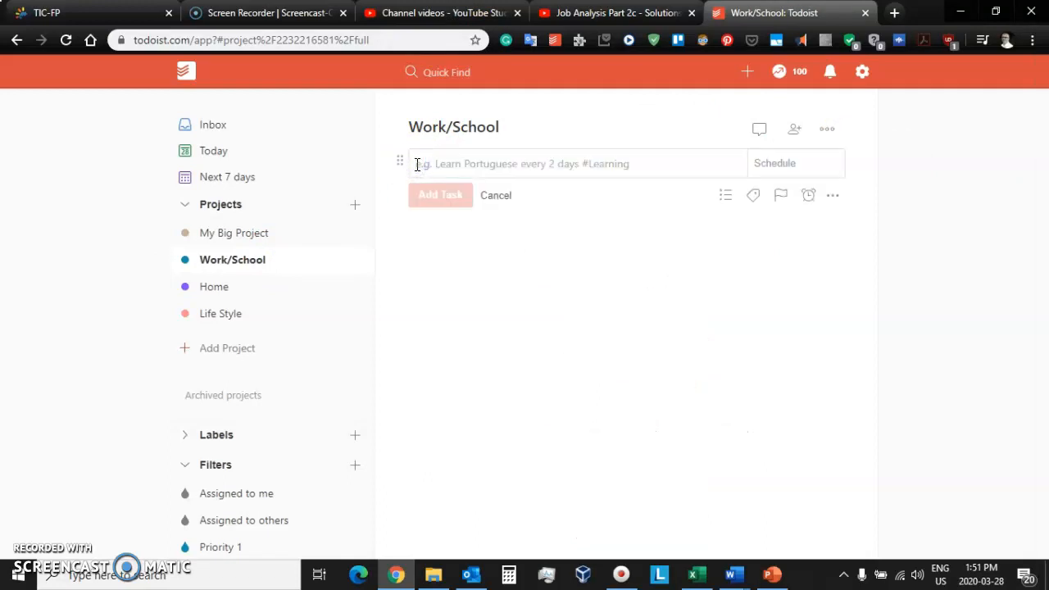
type("I")
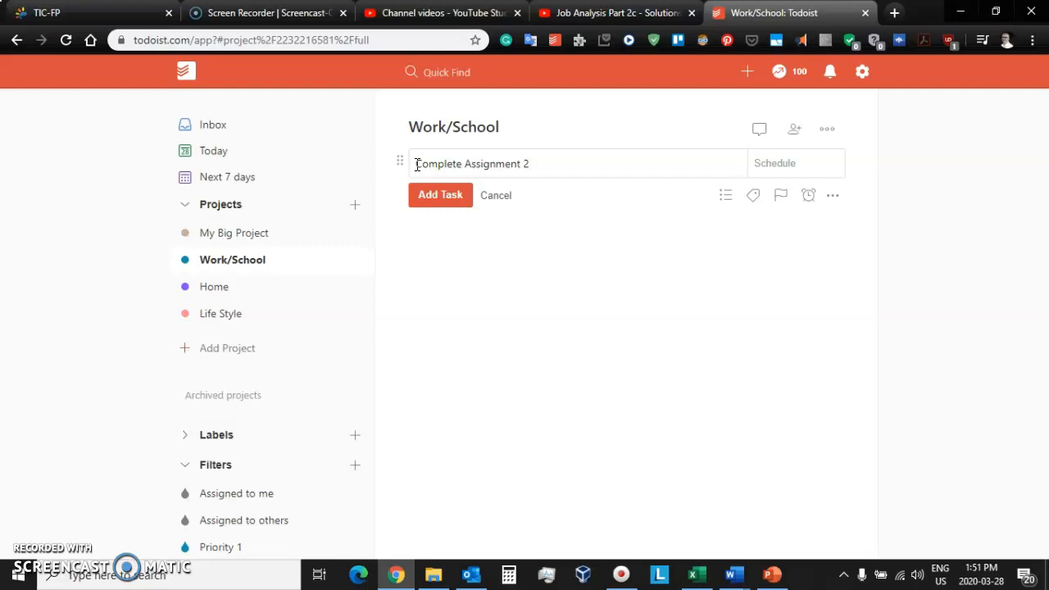
left_click(780, 198)
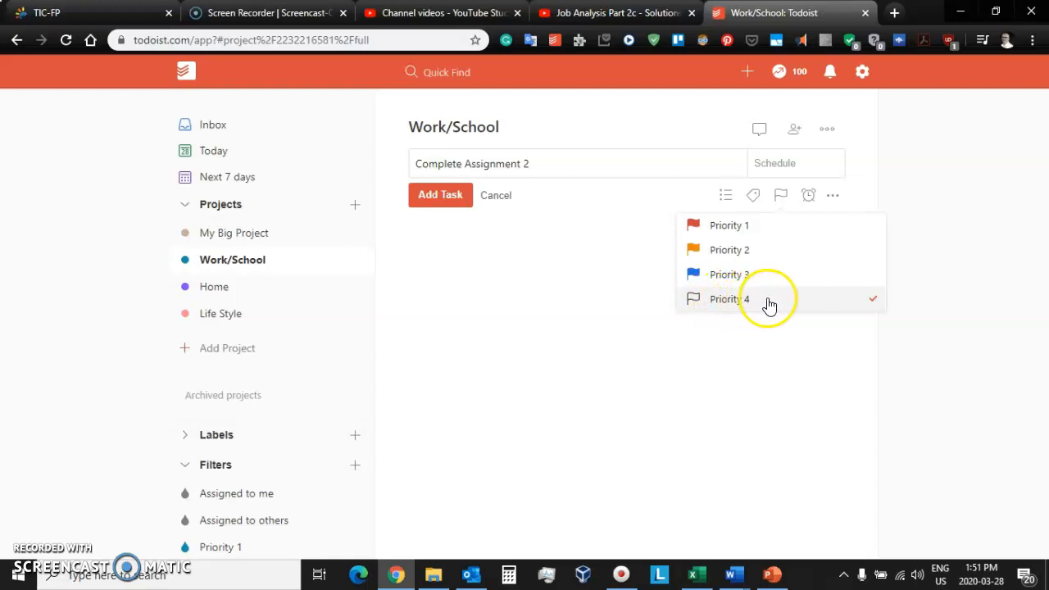
left_click(762, 234)
left_click(762, 233)
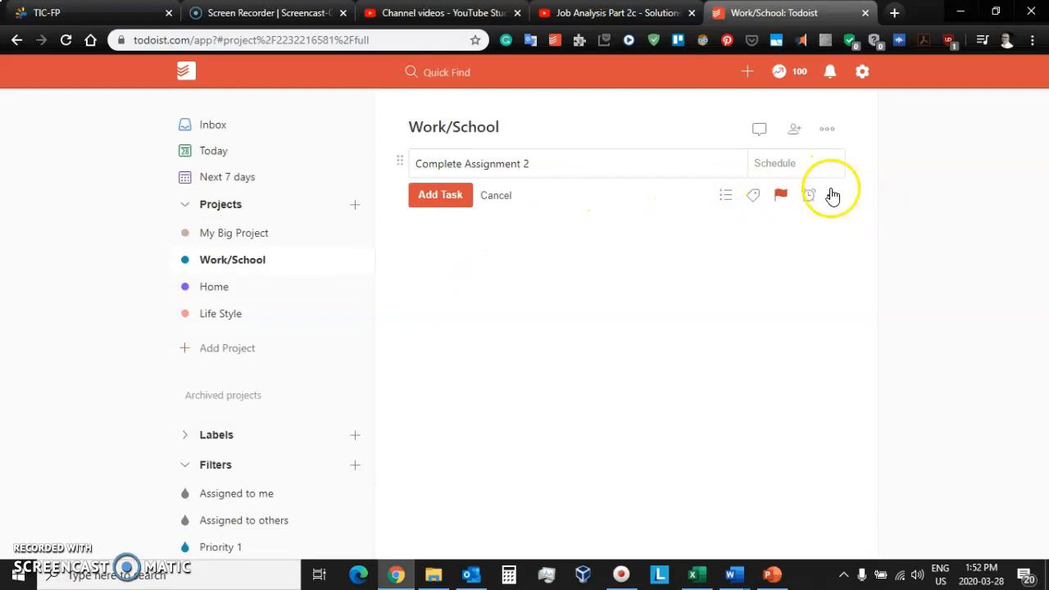
left_click(777, 164)
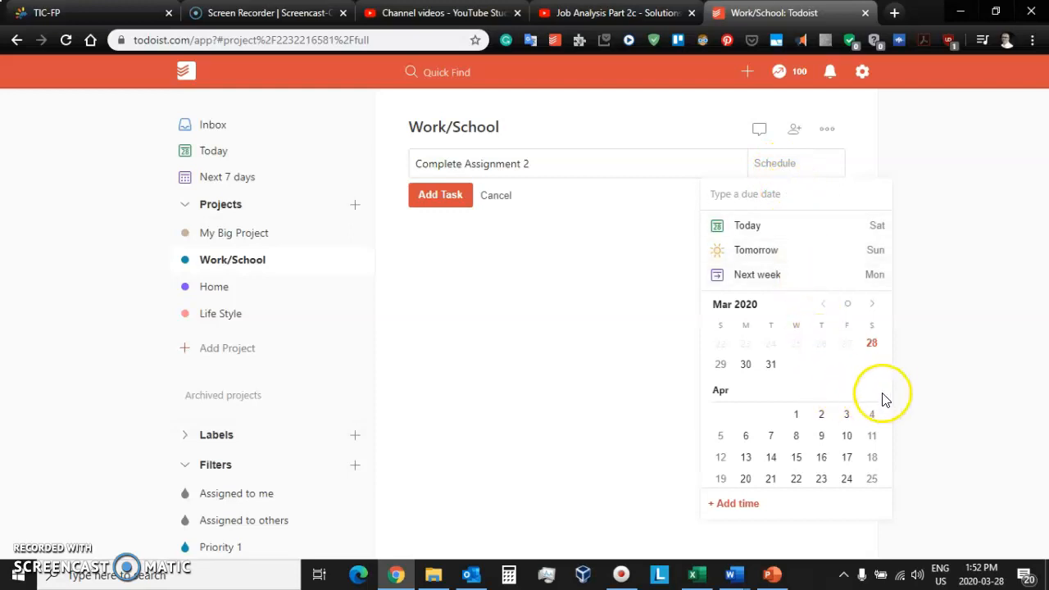
left_click(873, 344)
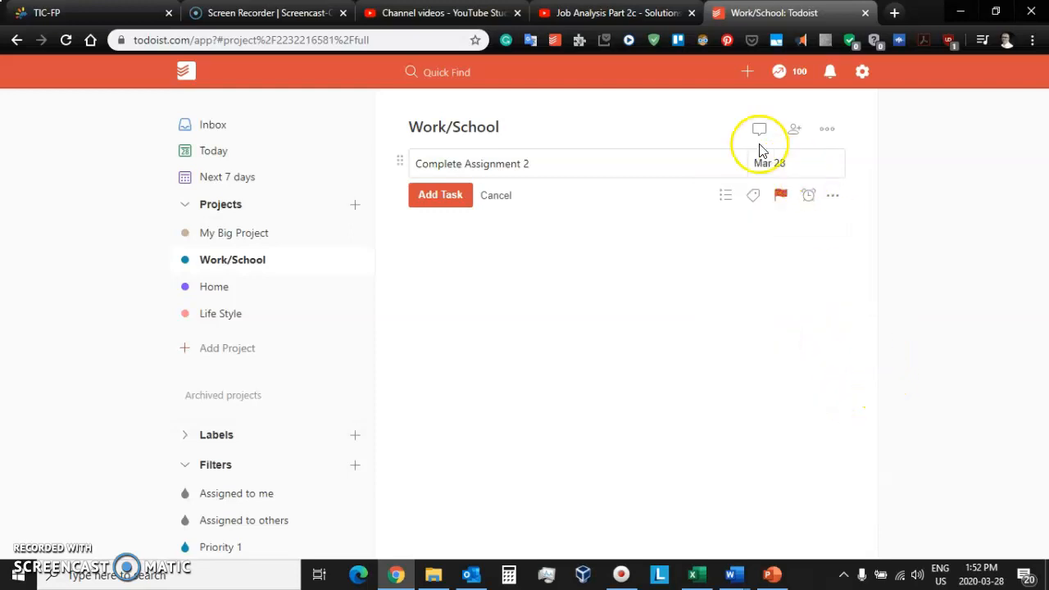
- Examine the reminder, section and label options for the drafted assignment task, leaving each without applying it
left_click(812, 195)
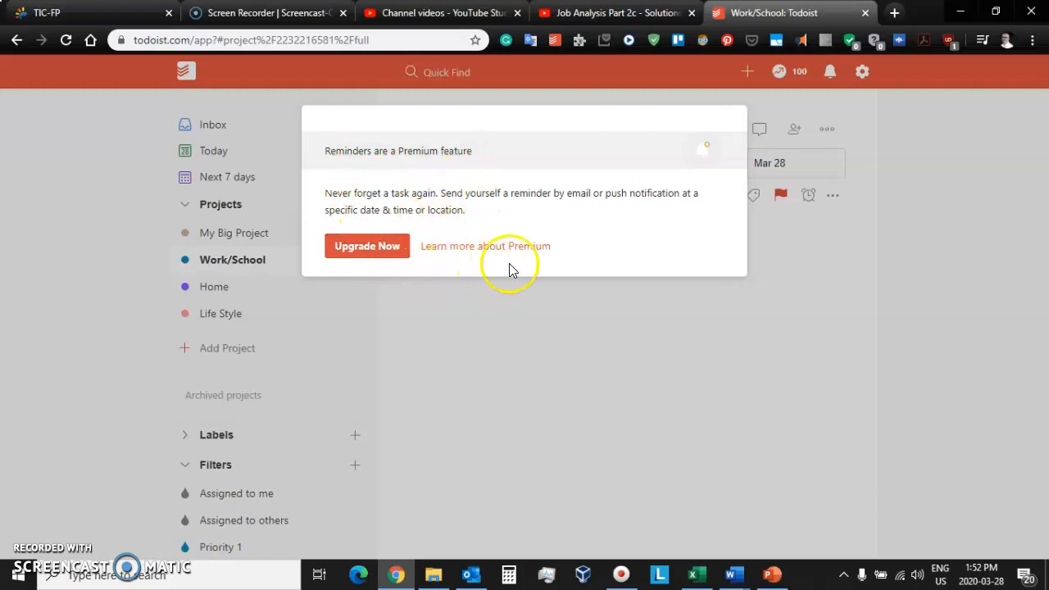
left_click(538, 354)
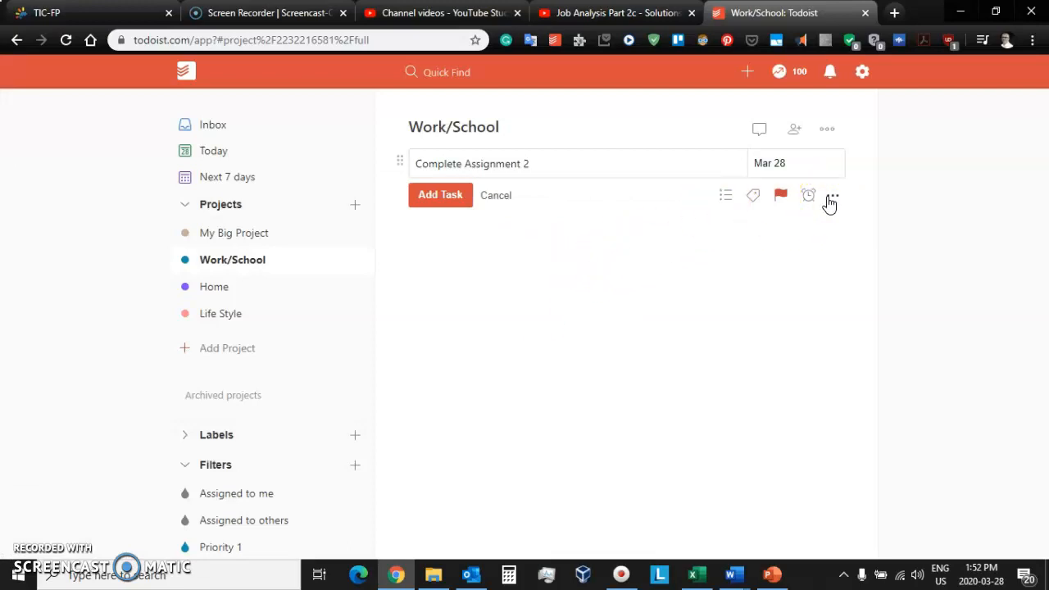
left_click(831, 202)
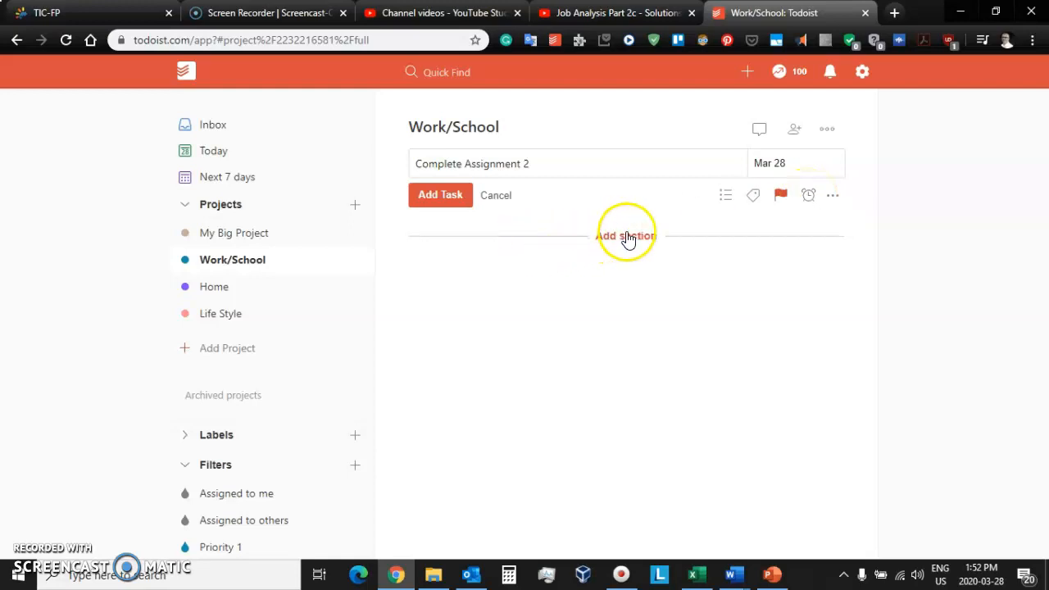
left_click(628, 236)
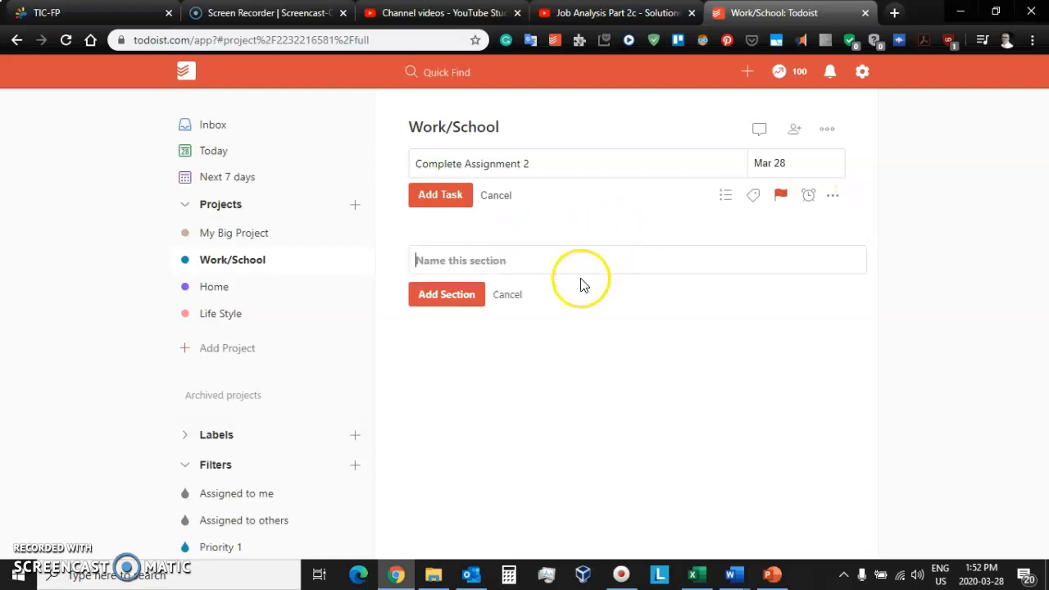
left_click(509, 297)
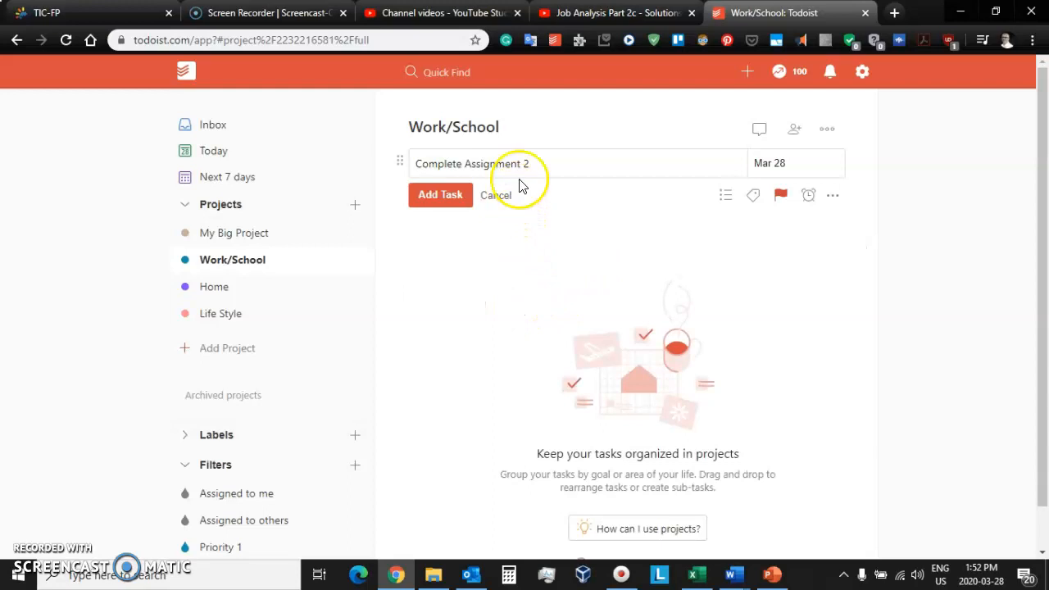
left_click(753, 197)
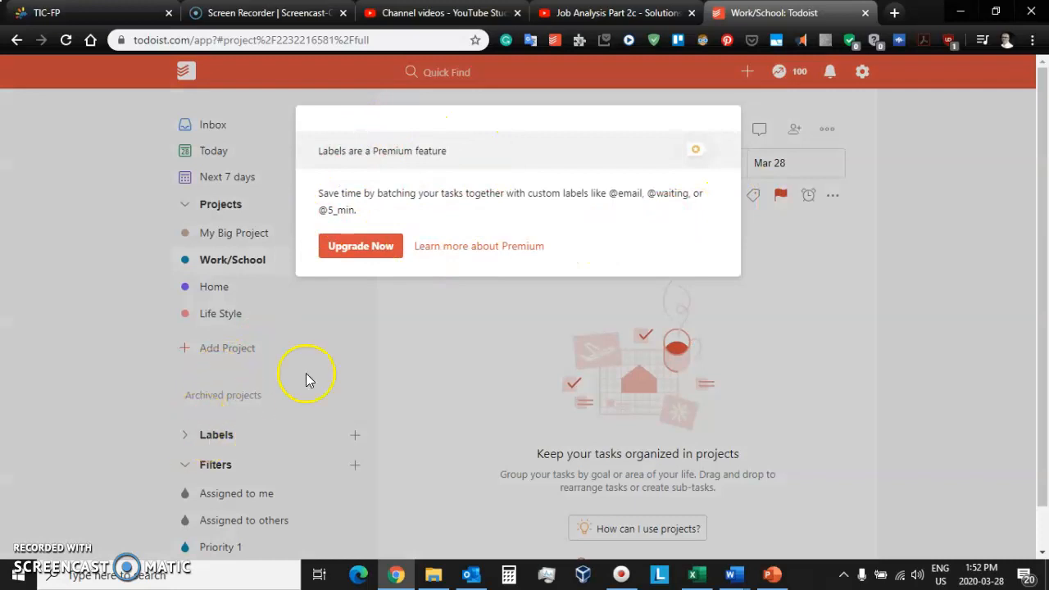
left_click(615, 321)
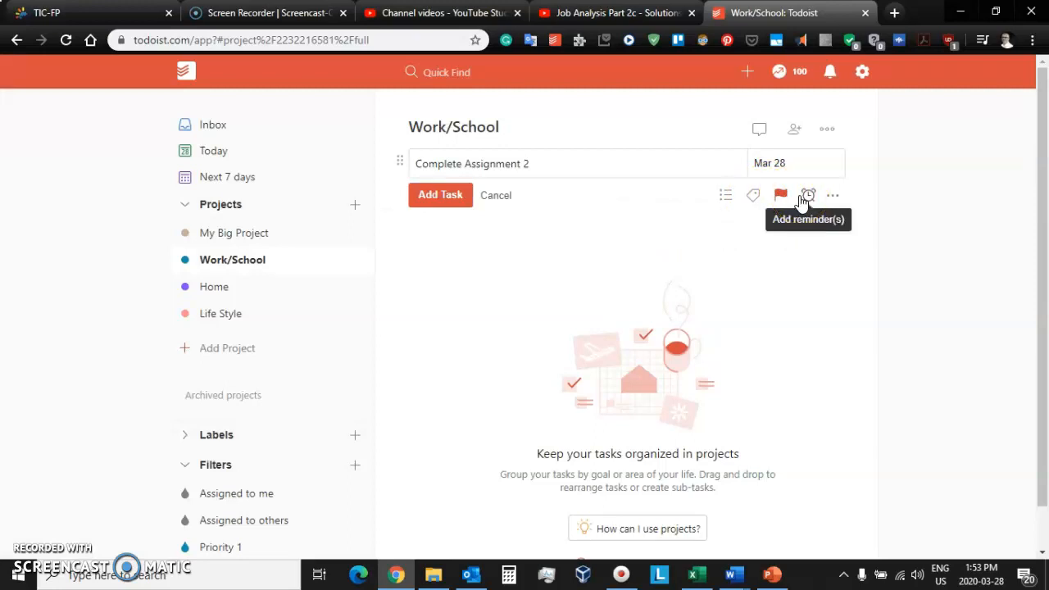
- Assign the drafted task to the Work/School project and add it
left_click(725, 197)
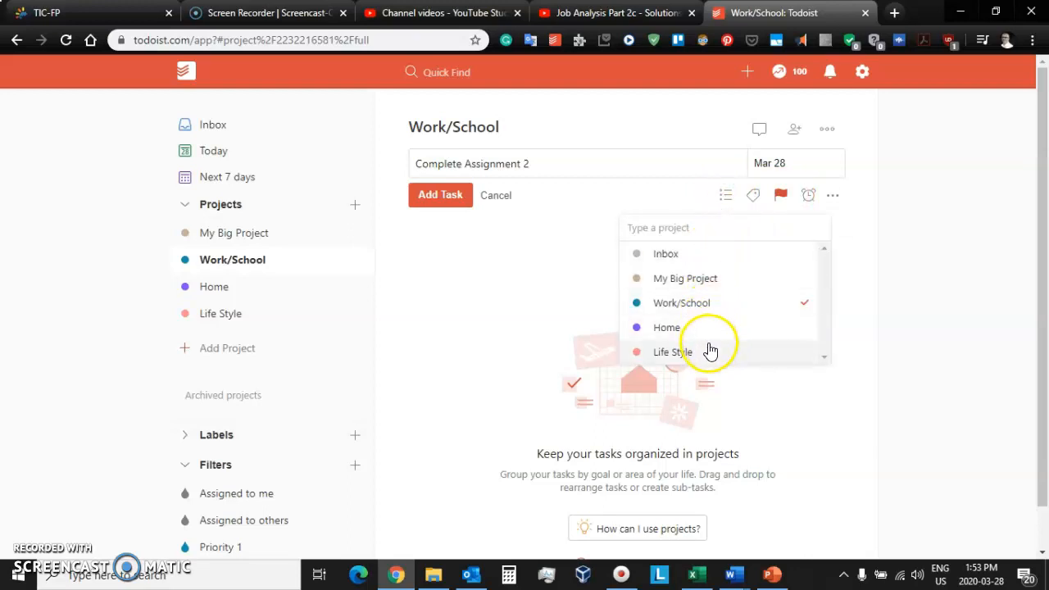
left_click(699, 304)
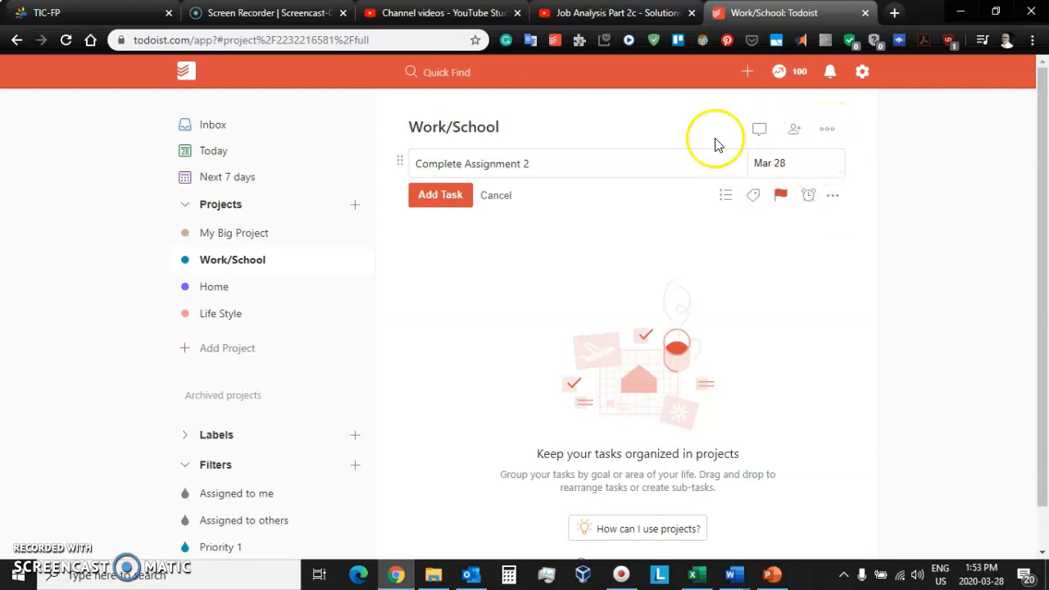
left_click(443, 199)
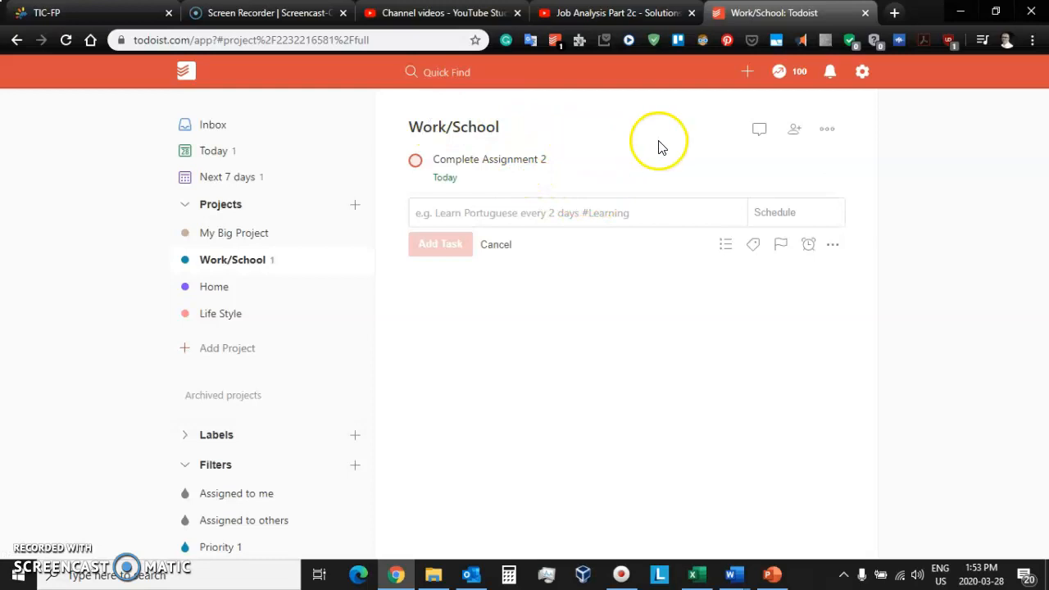
- Look through the Life Style, Home and My Big Project projects and examine the options available for My Big Project
left_click(227, 318)
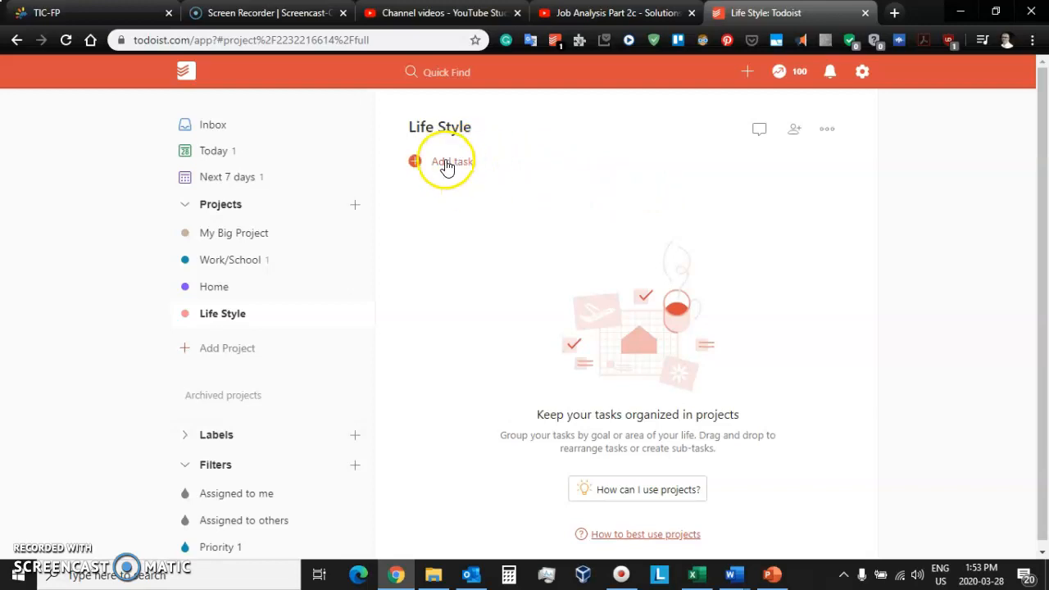
left_click(211, 287)
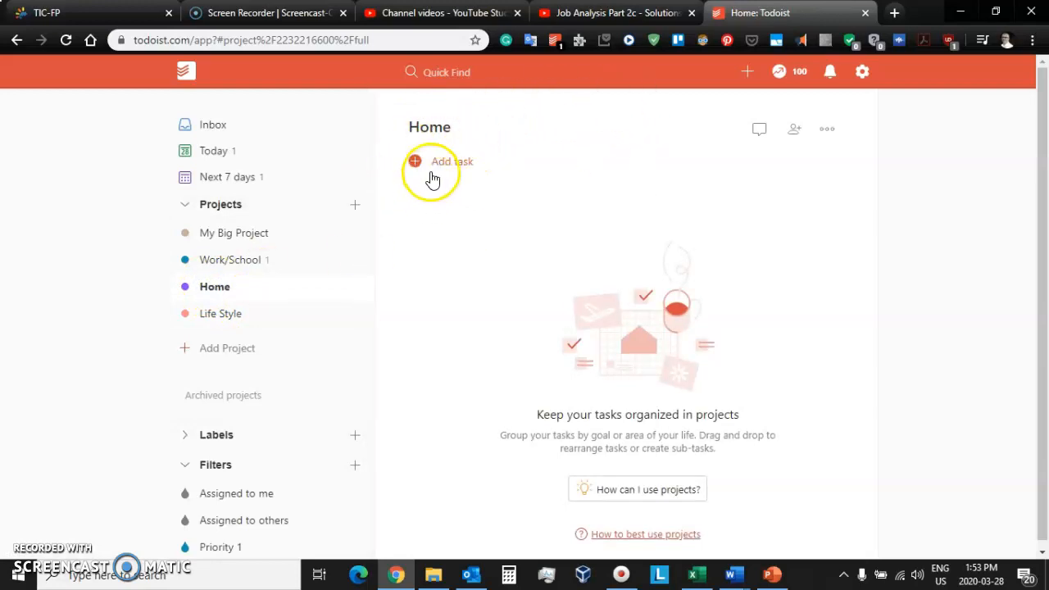
left_click(246, 231)
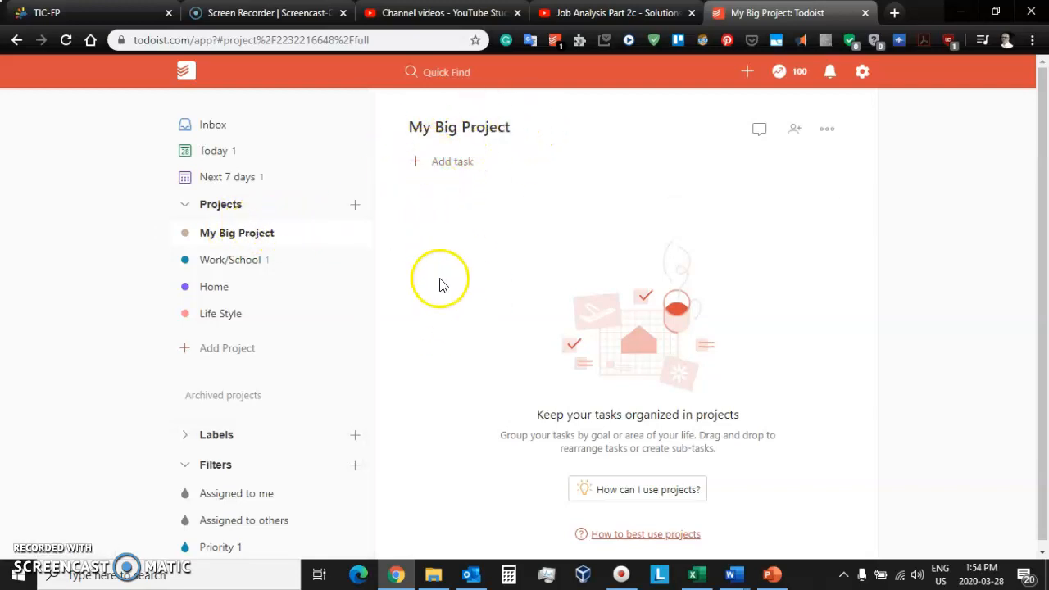
left_click(827, 128)
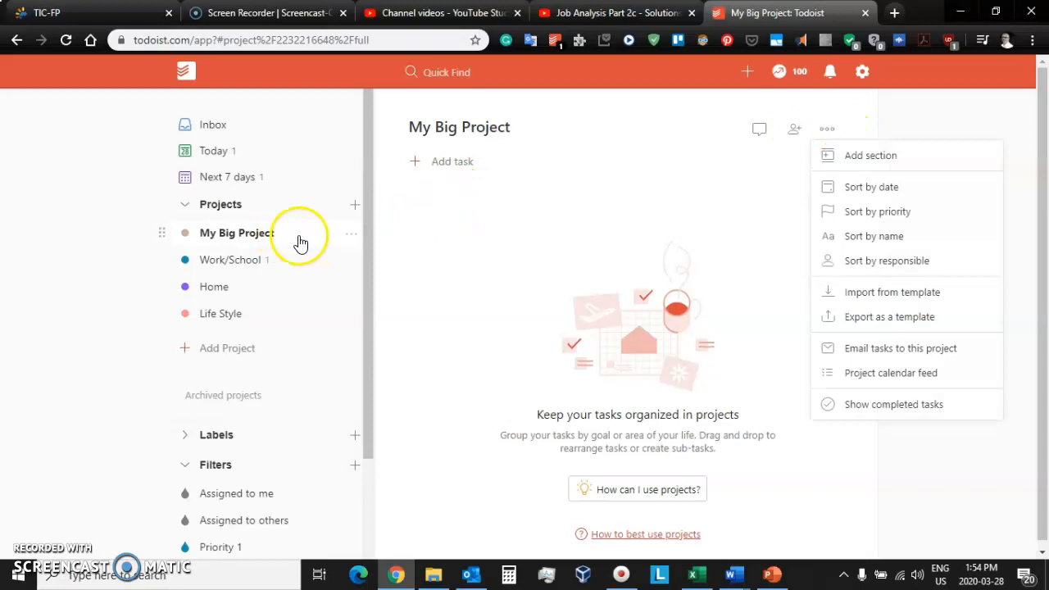
left_click(351, 237)
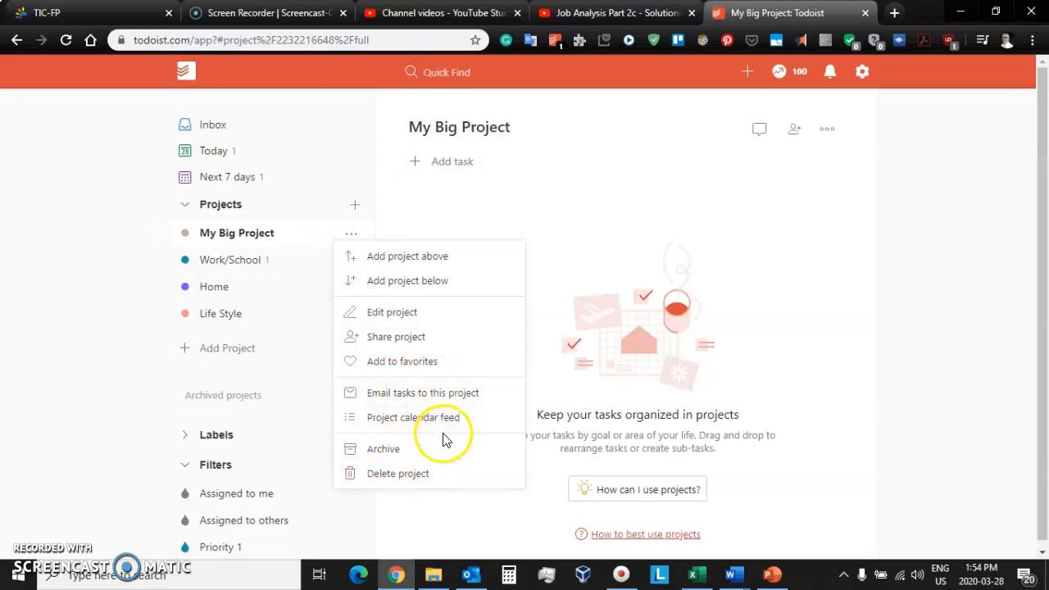
- Try reordering My Big Project within the project list, putting it back in first place
left_click(262, 229)
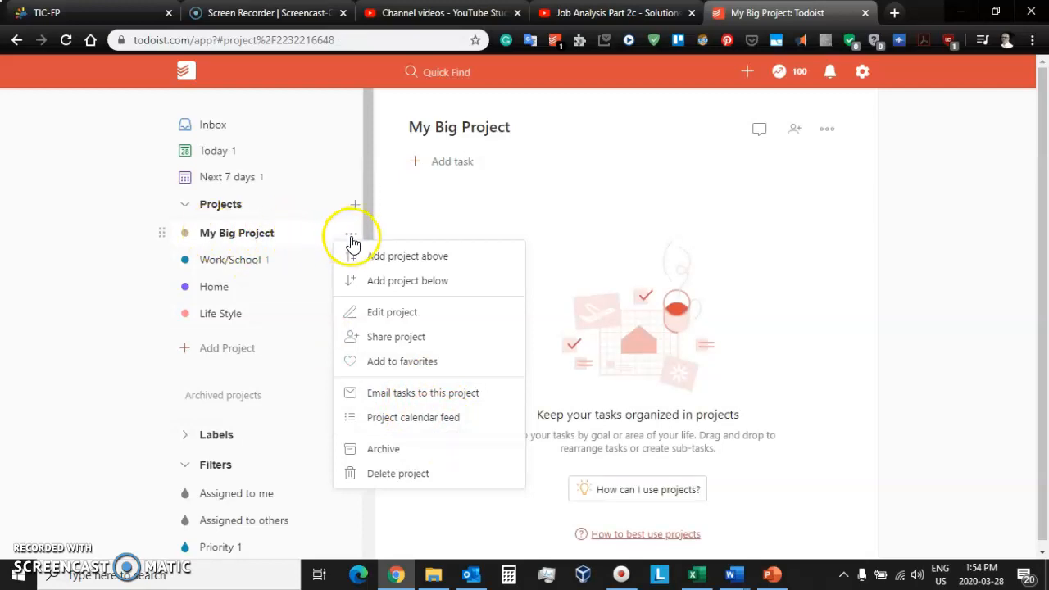
left_click(168, 234)
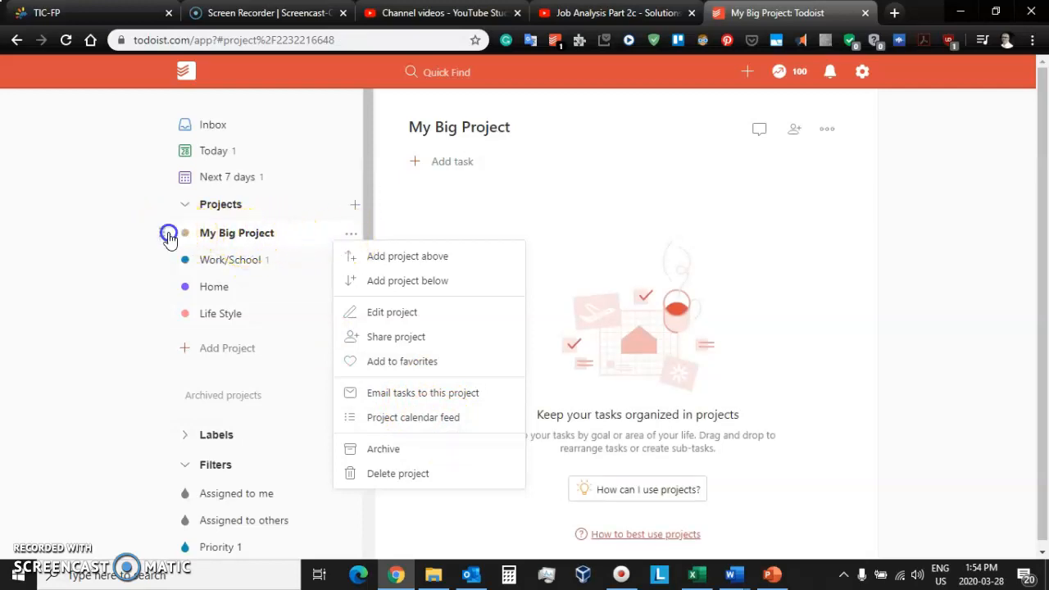
mouse_move(163, 248)
left_mouse_down()
mouse_move(159, 231)
mouse_move(159, 265)
mouse_move(162, 235)
left_mouse_up()
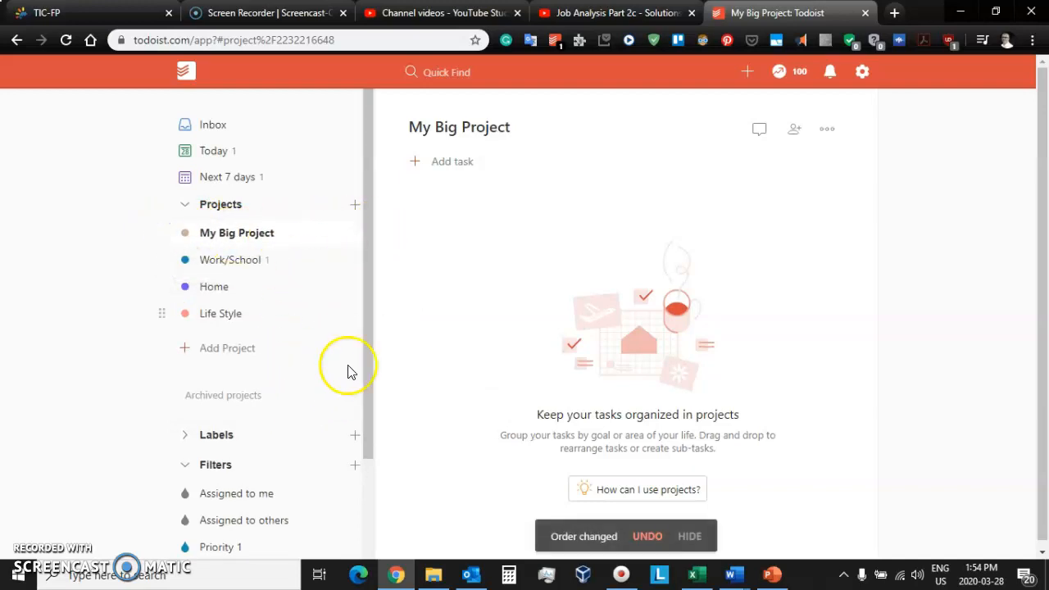
- Look through the projects from Life Style up to My Big Project
left_click(250, 315)
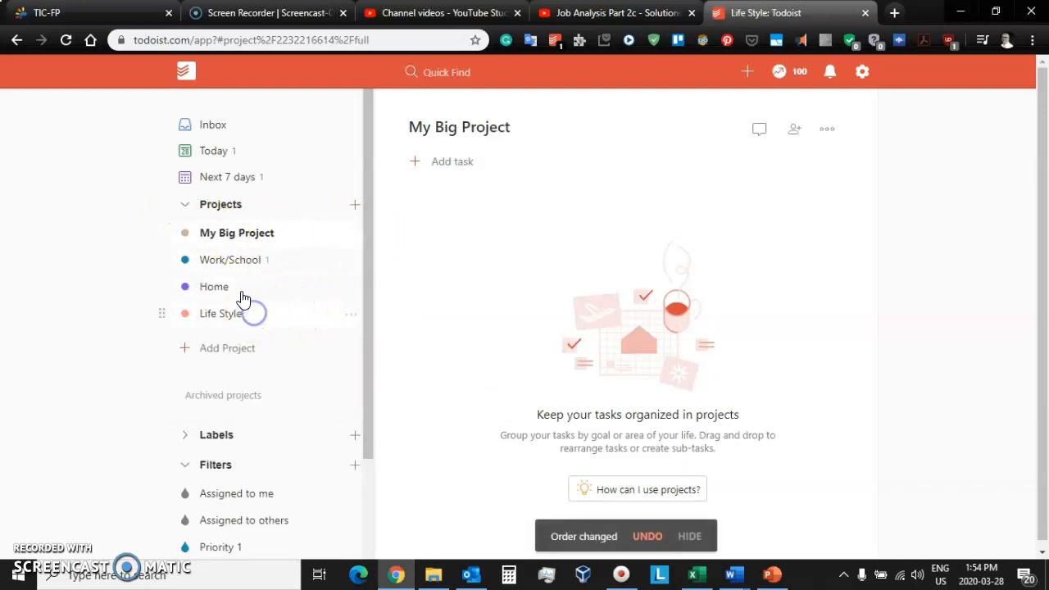
left_click(242, 281)
left_click(243, 258)
left_click(244, 233)
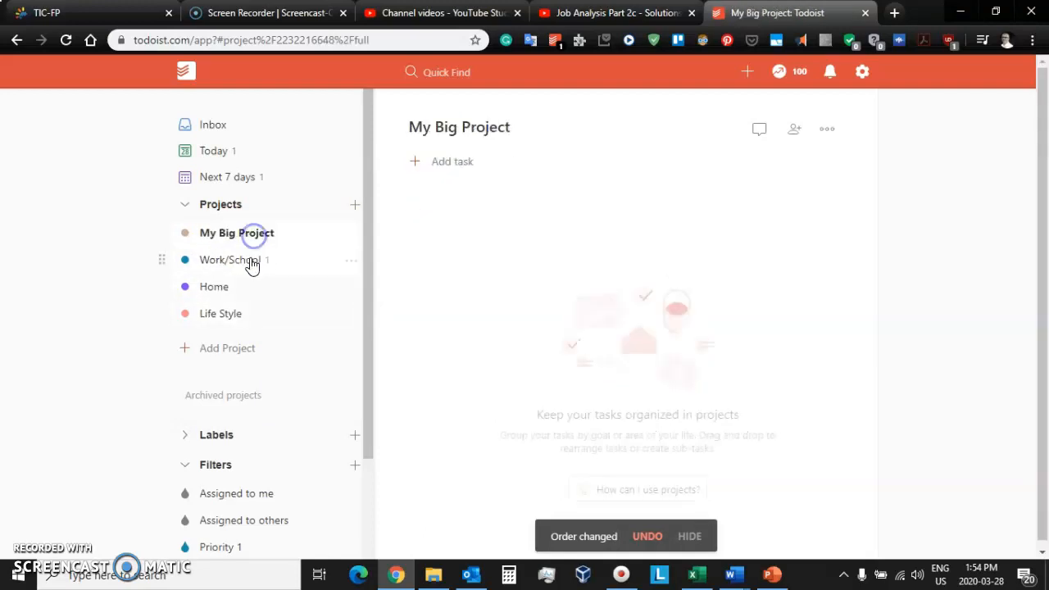
- Draft a task named "second task" in the Work/School project with a Mar 29 due date and Priority 2
left_click(250, 260)
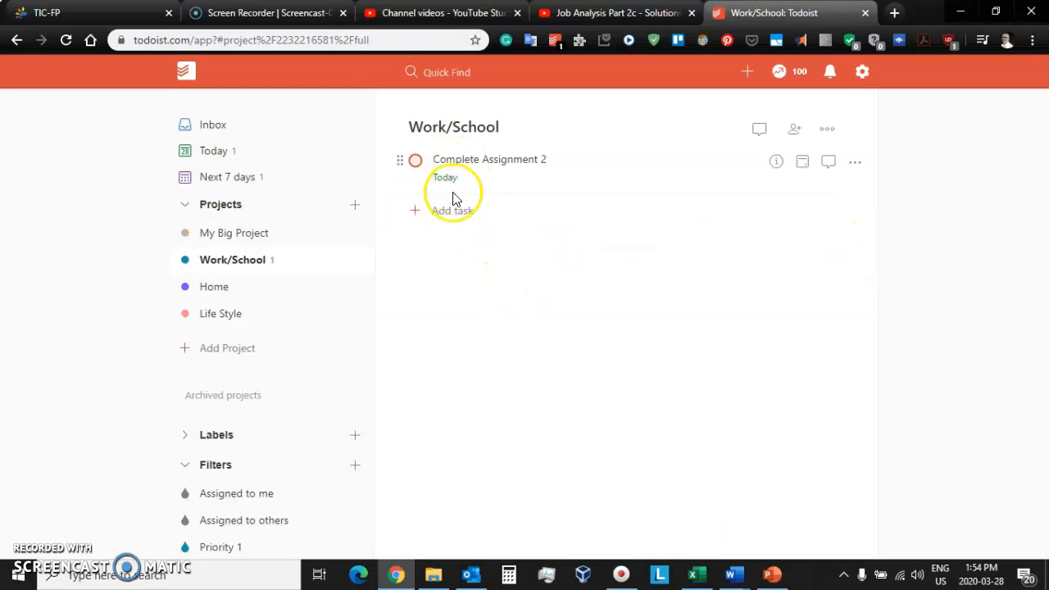
left_click(418, 215)
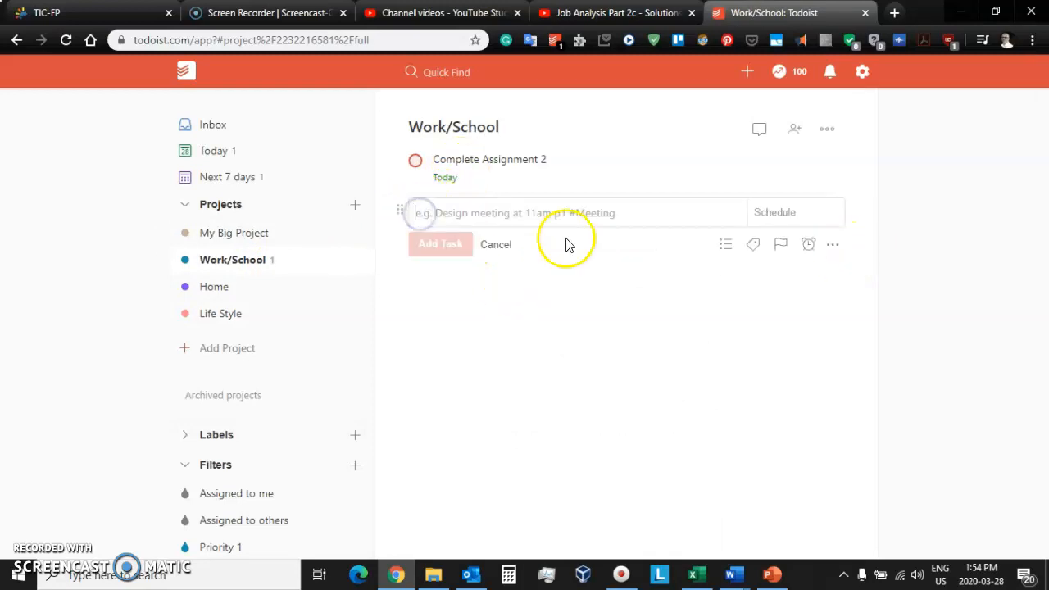
type("second task")
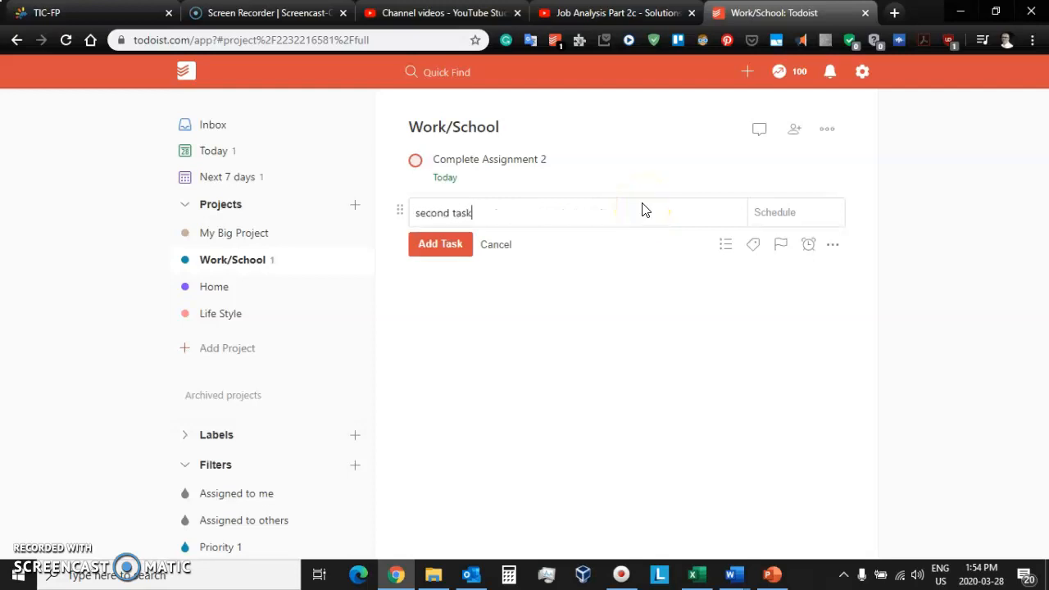
left_click(825, 212)
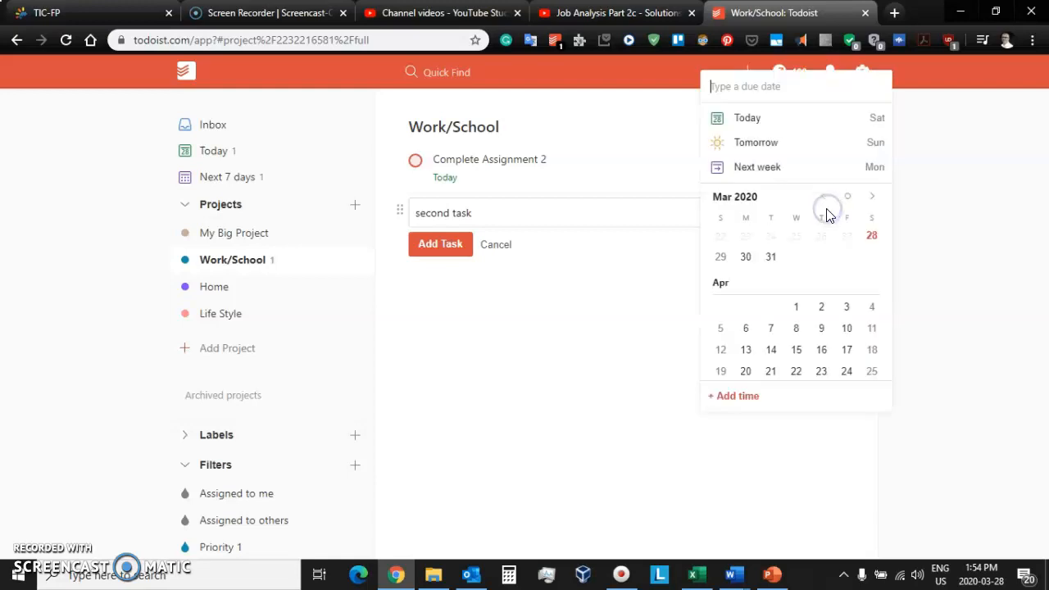
left_click(722, 256)
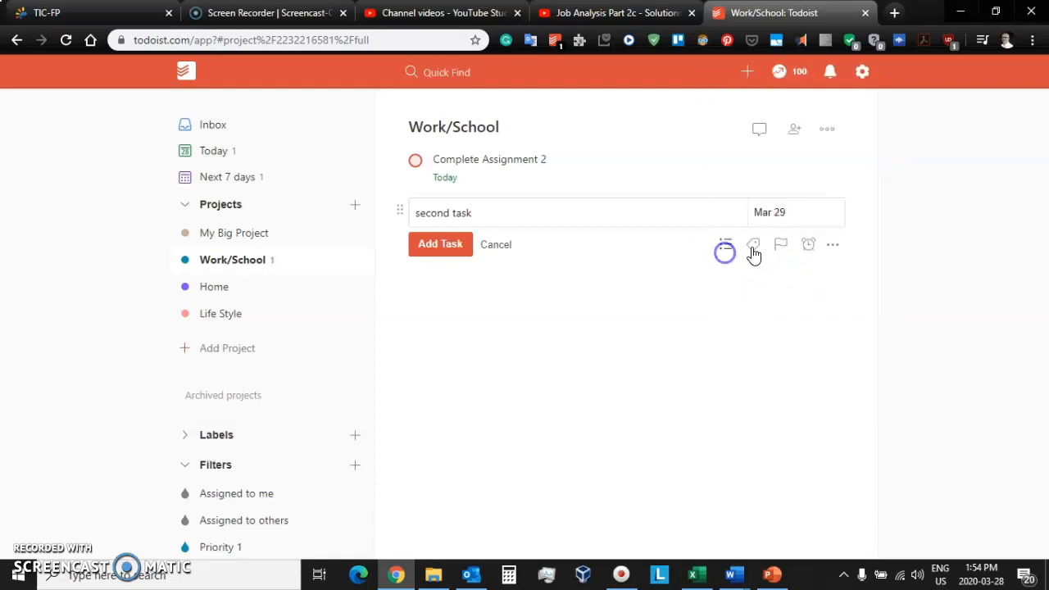
left_click(779, 244)
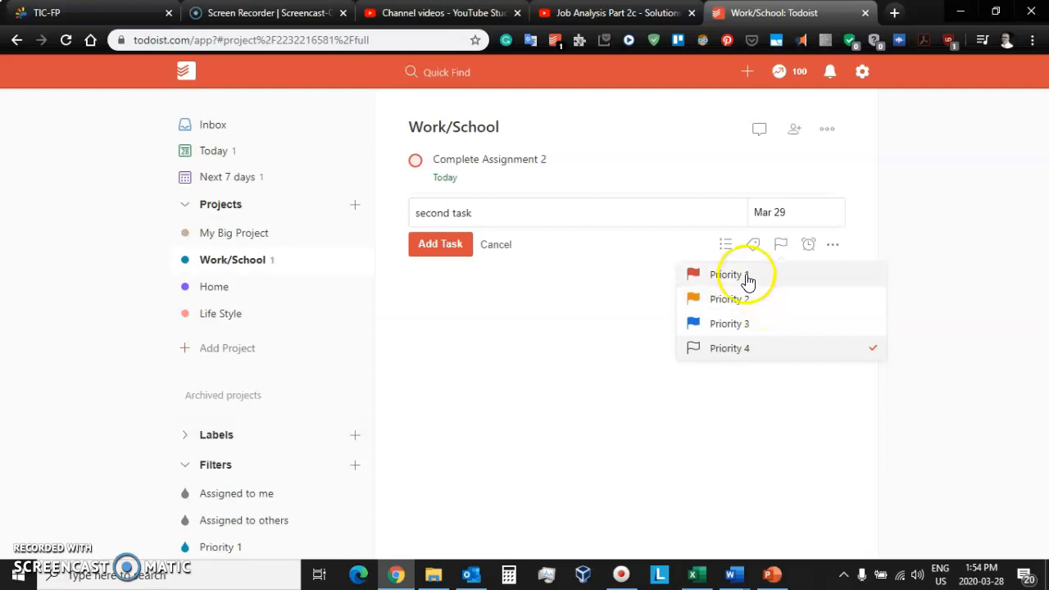
left_click(744, 300)
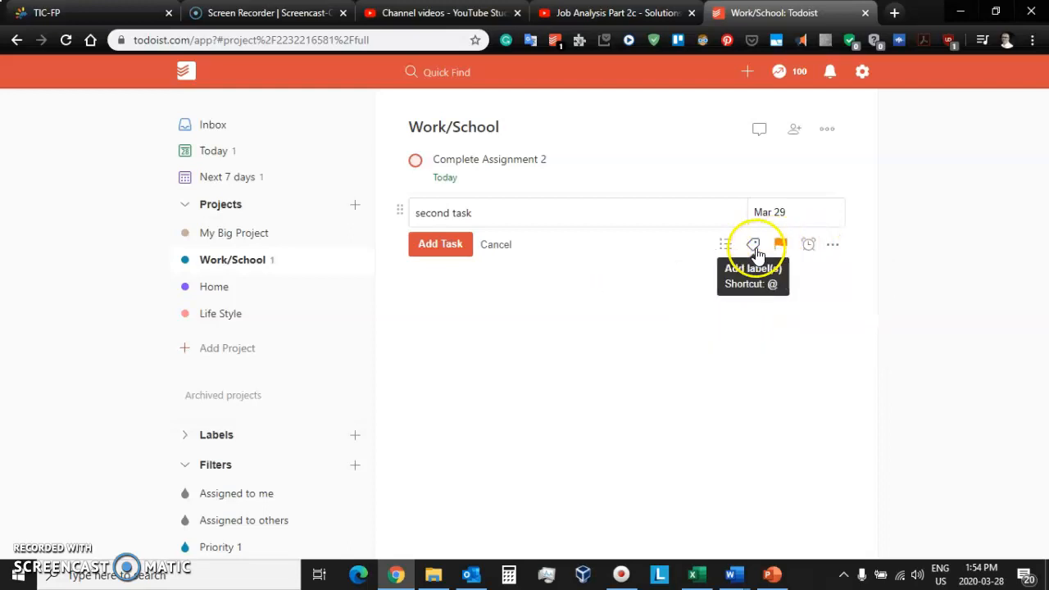
- Check the label options for the drafted "second task" and add the task to the Work/School project
left_click(754, 247)
left_click(435, 307)
left_click(729, 246)
left_click(729, 244)
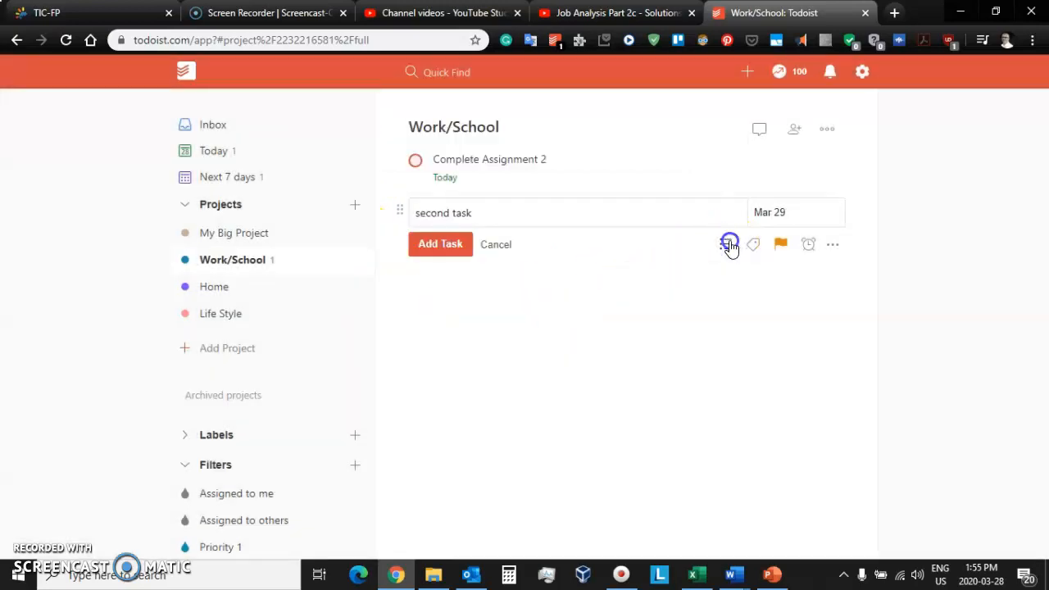
left_click(443, 243)
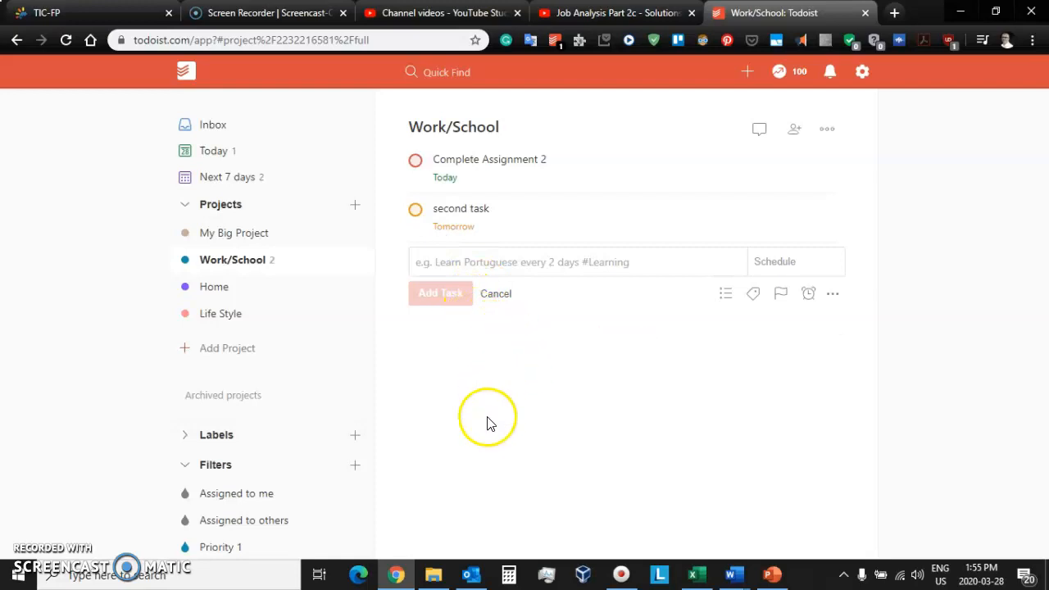
left_click(494, 293)
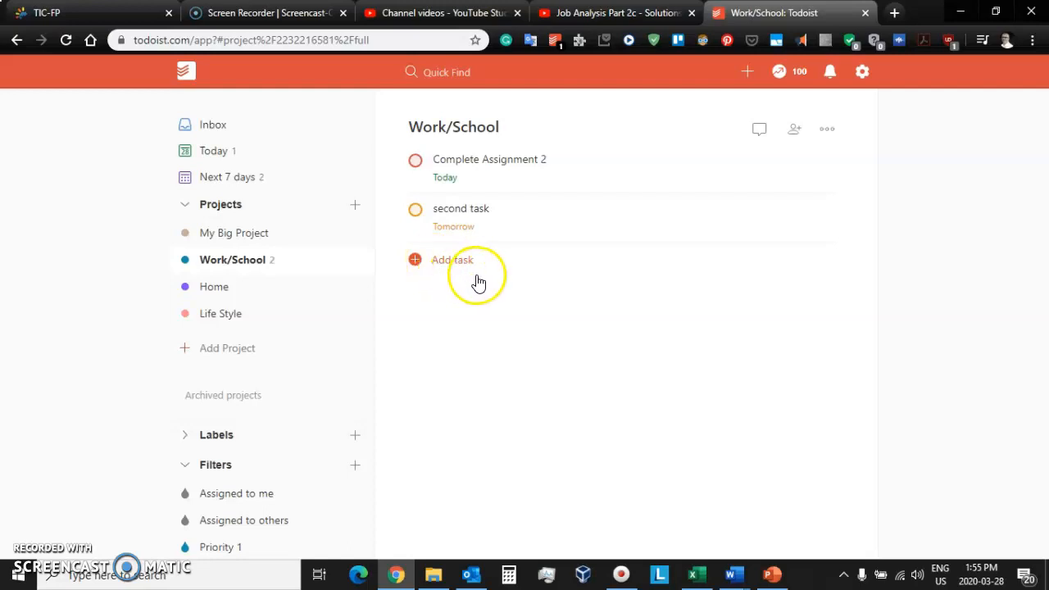
- Add three sections named "Work", "School" and "Looking for a job" to the Work/School project
mouse_move(480, 293)
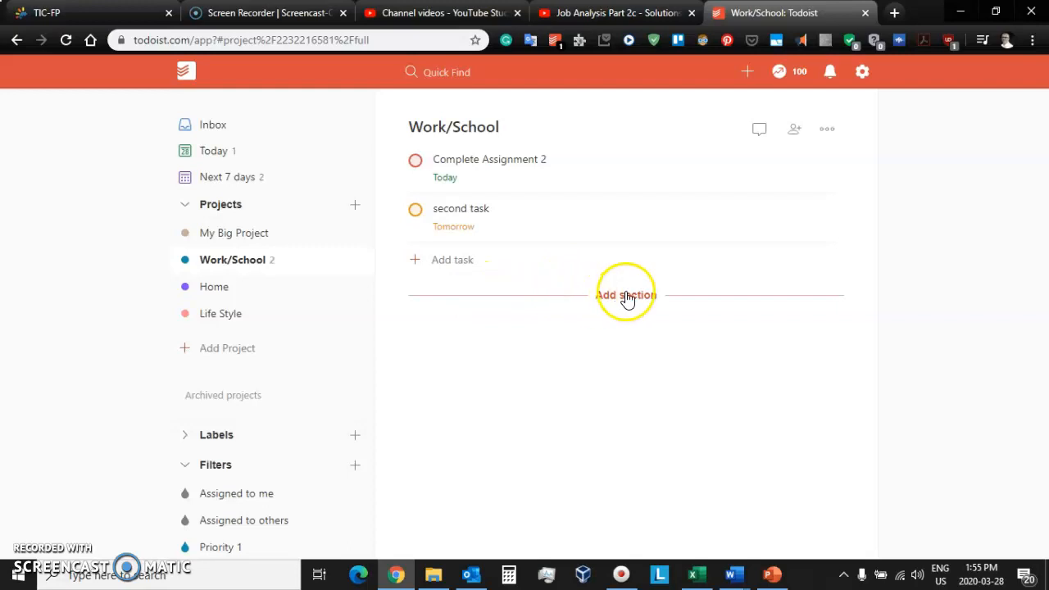
left_click(625, 295)
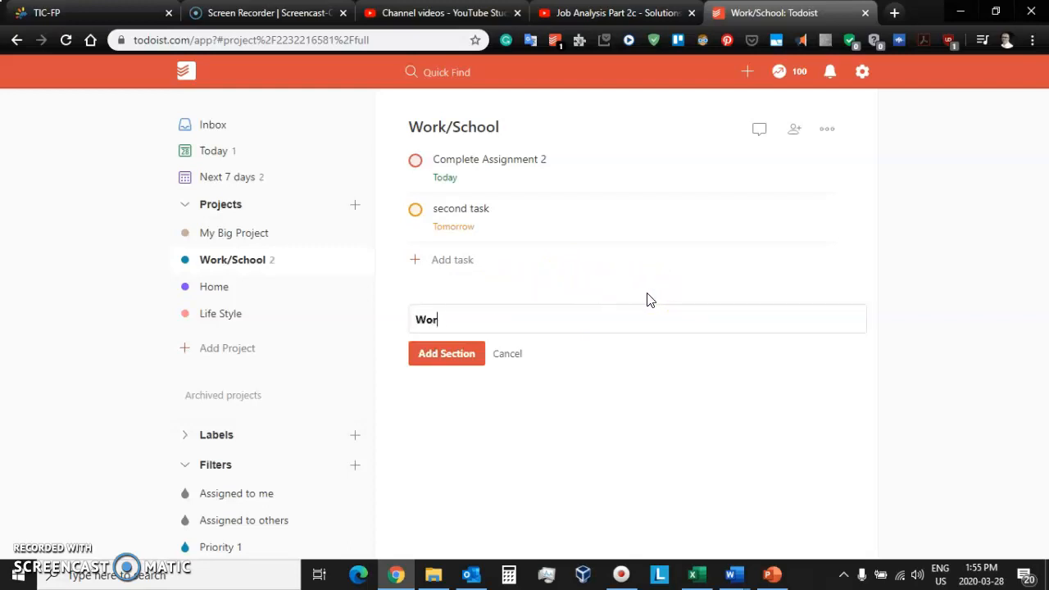
left_click(452, 349)
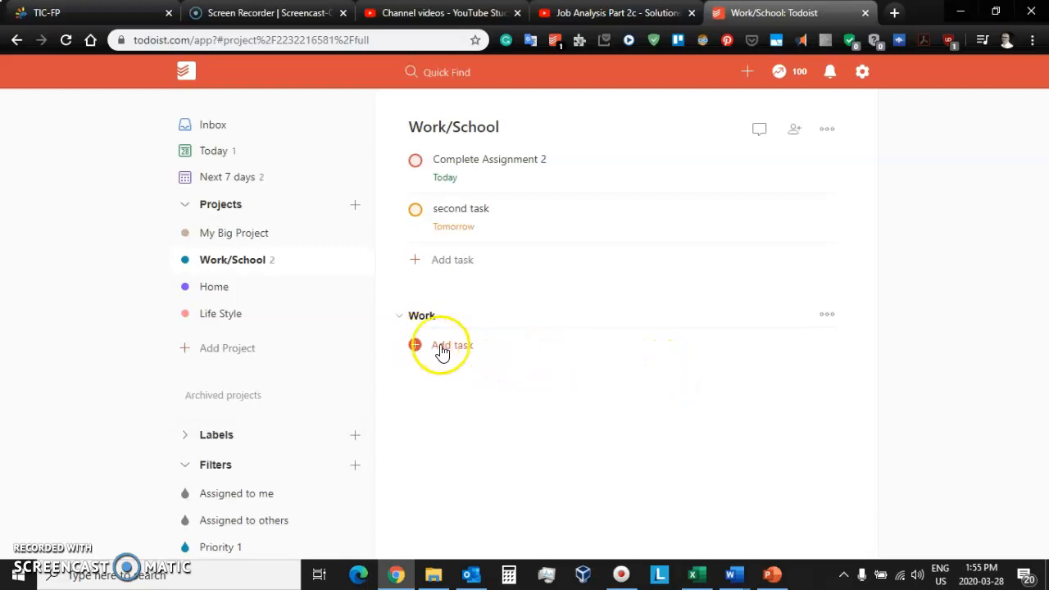
mouse_move(508, 386)
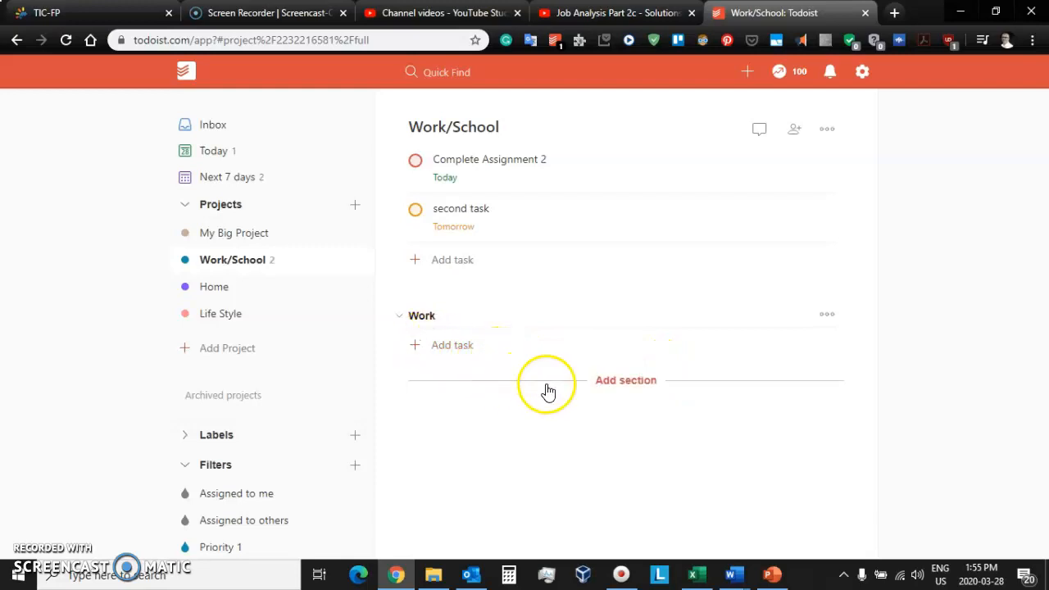
left_click(598, 389)
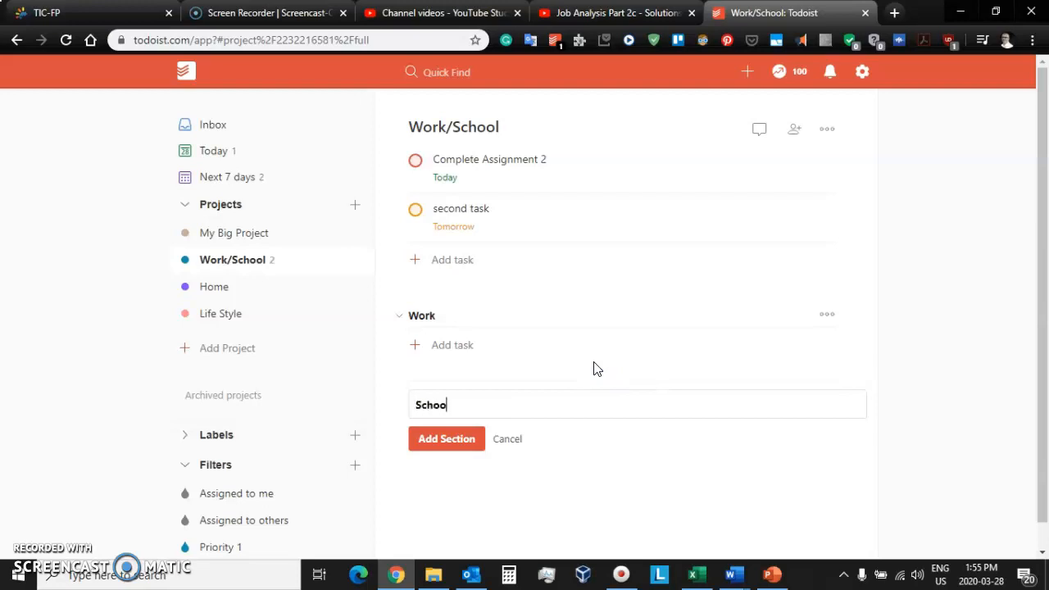
left_click(468, 439)
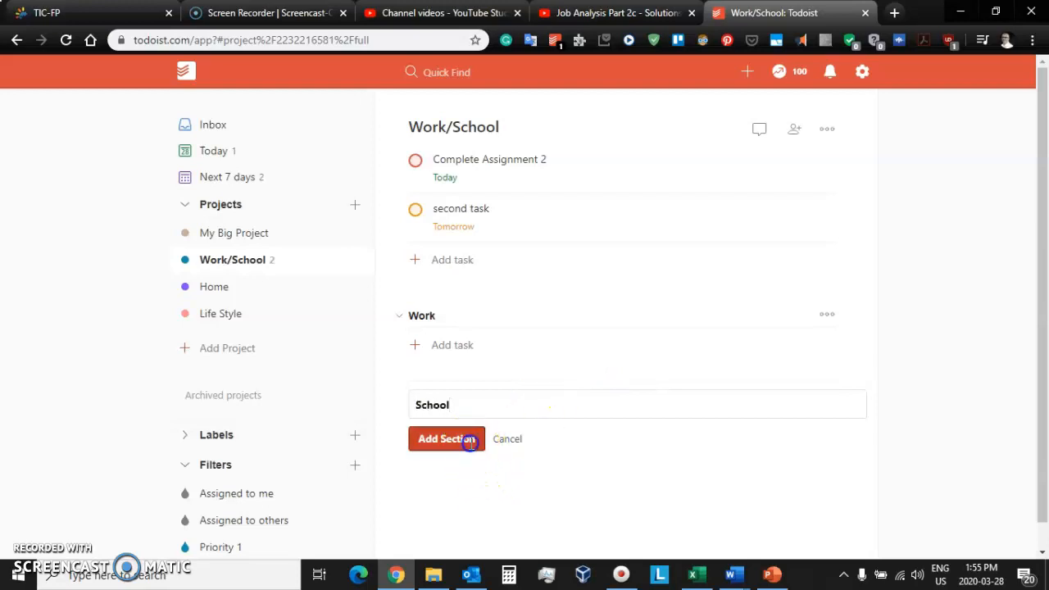
mouse_move(632, 466)
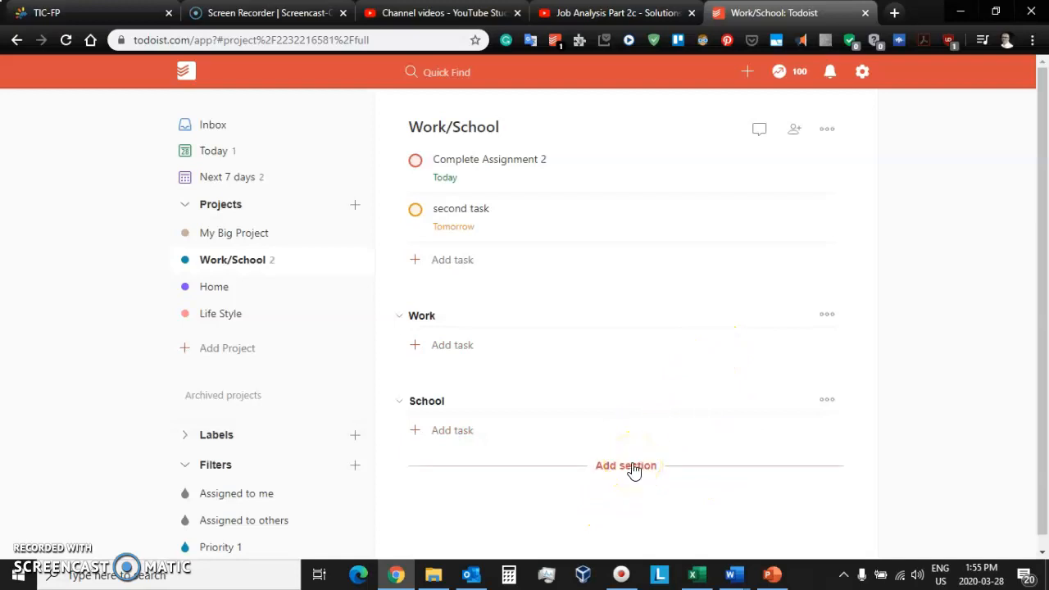
left_click(633, 467)
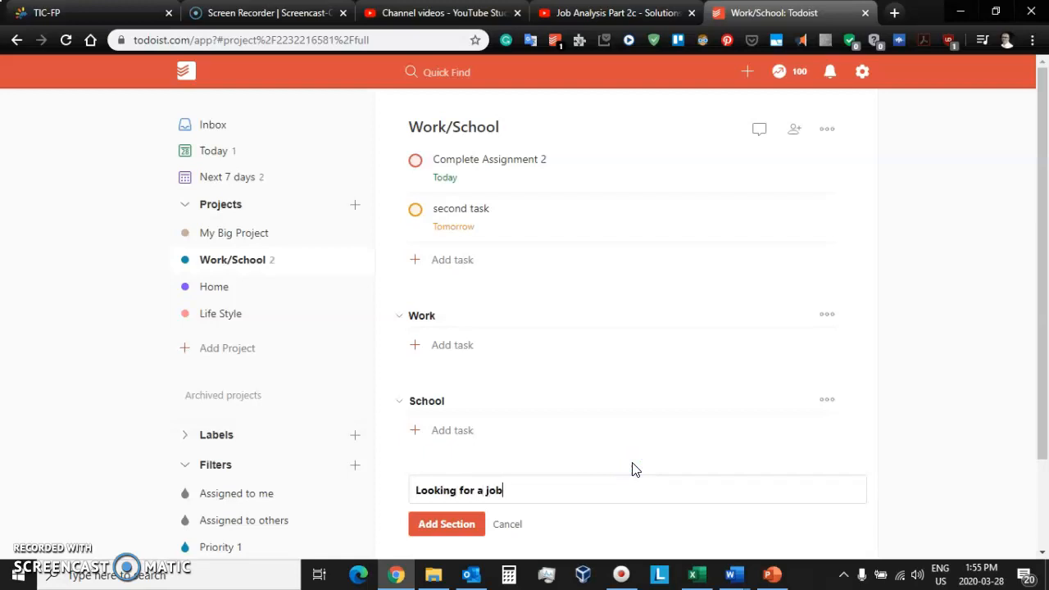
left_click(439, 522)
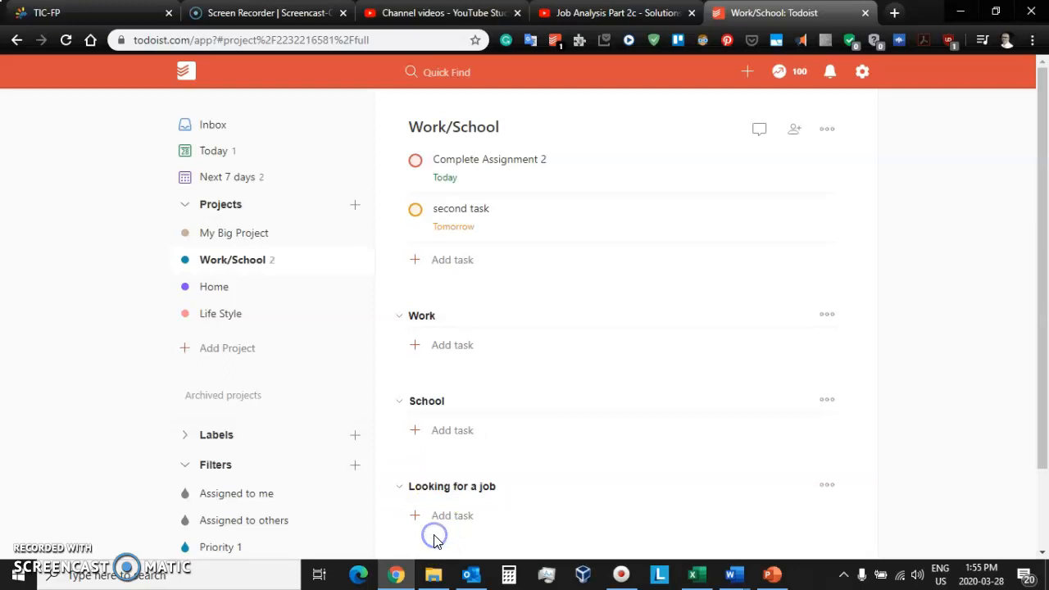
- Move "Complete Assignment 2" into the School section and "second task" into the Looking for a job section
mouse_move(408, 209)
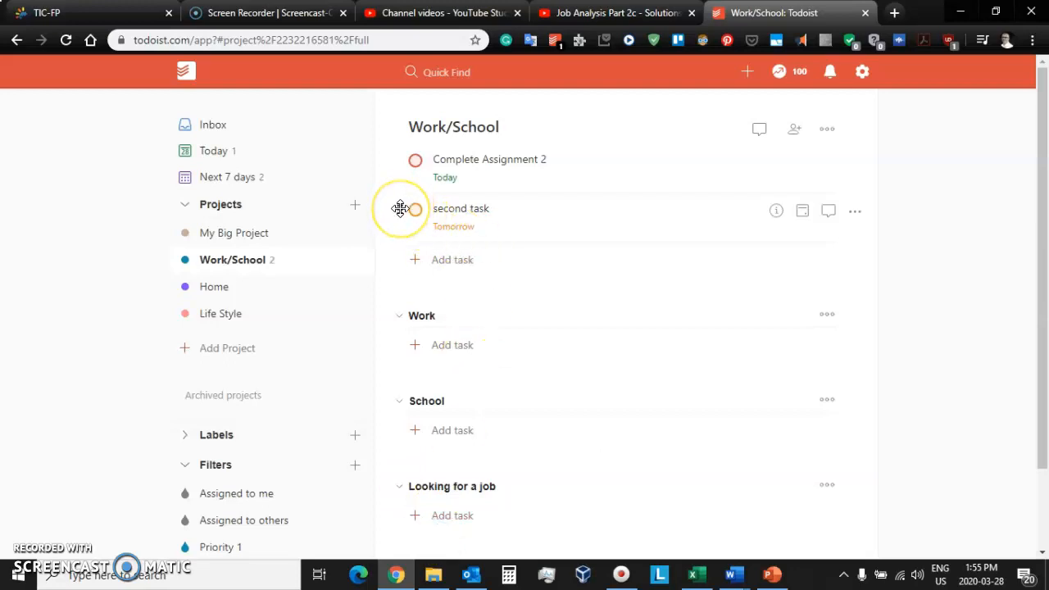
mouse_move(412, 165)
left_click_drag(401, 157, 412, 412)
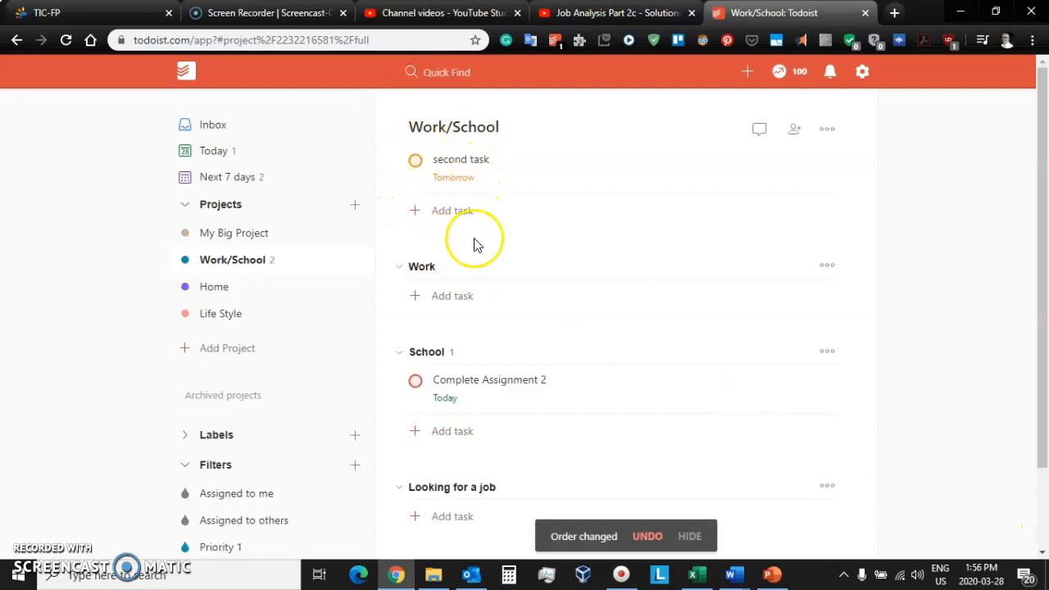
left_click_drag(398, 148, 418, 499)
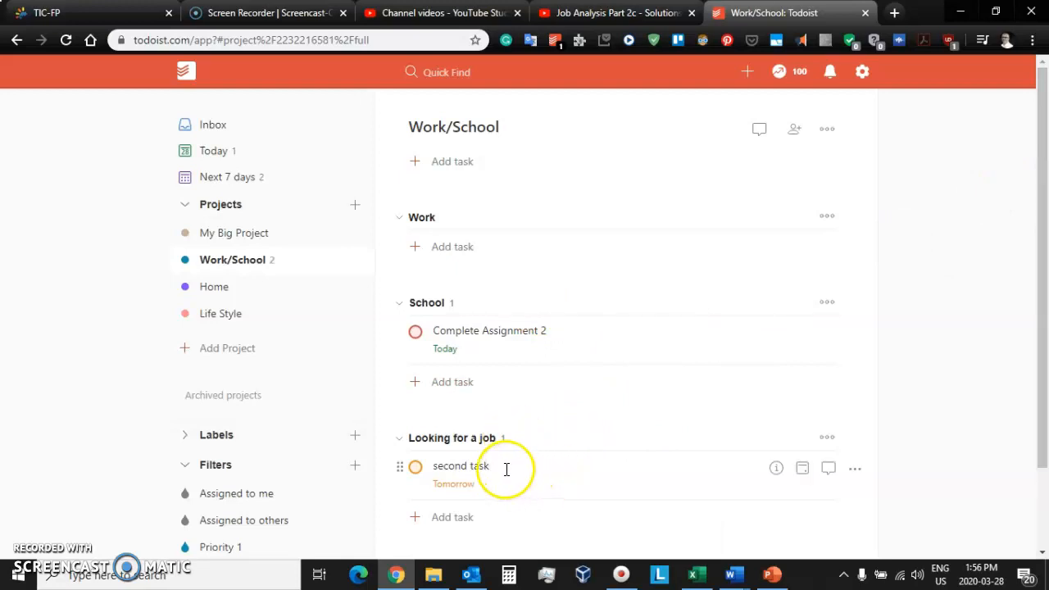
- Look through the editing fields, available actions and detail view of "second task" without changing anything
left_click(506, 468)
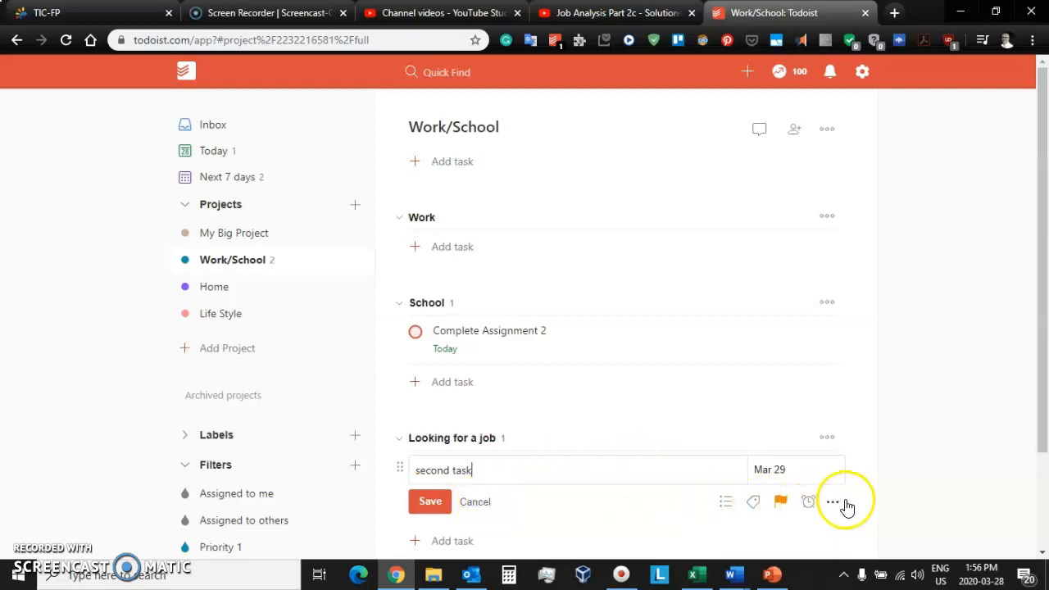
left_click(475, 501)
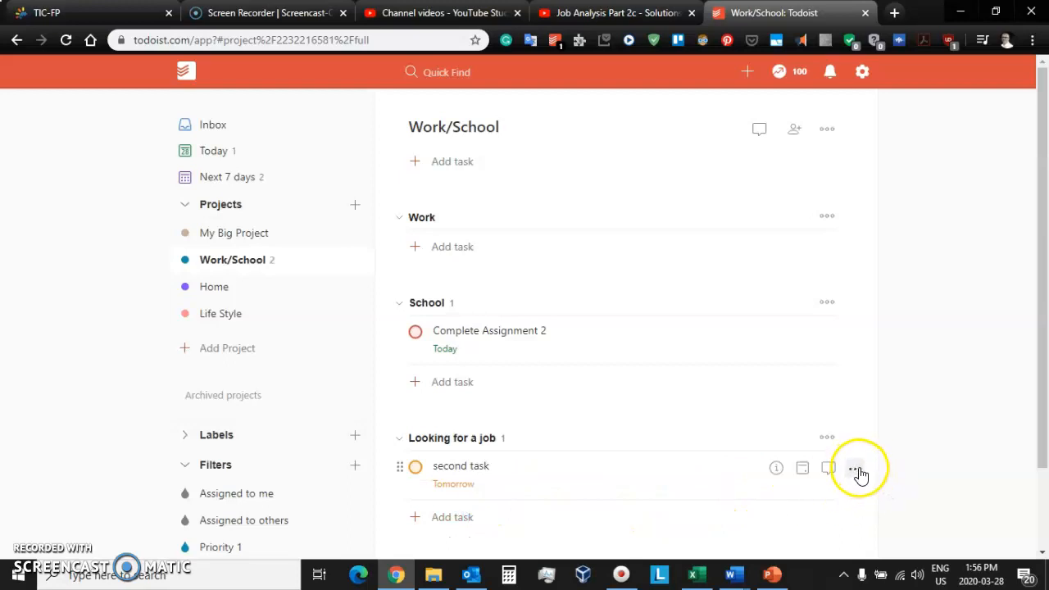
left_click(860, 473)
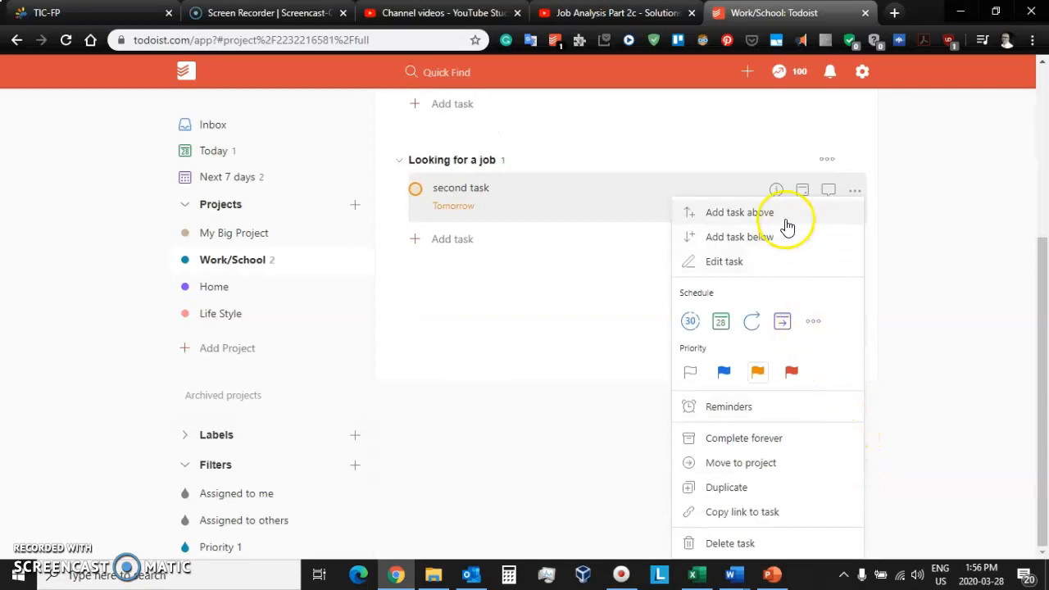
left_click(491, 332)
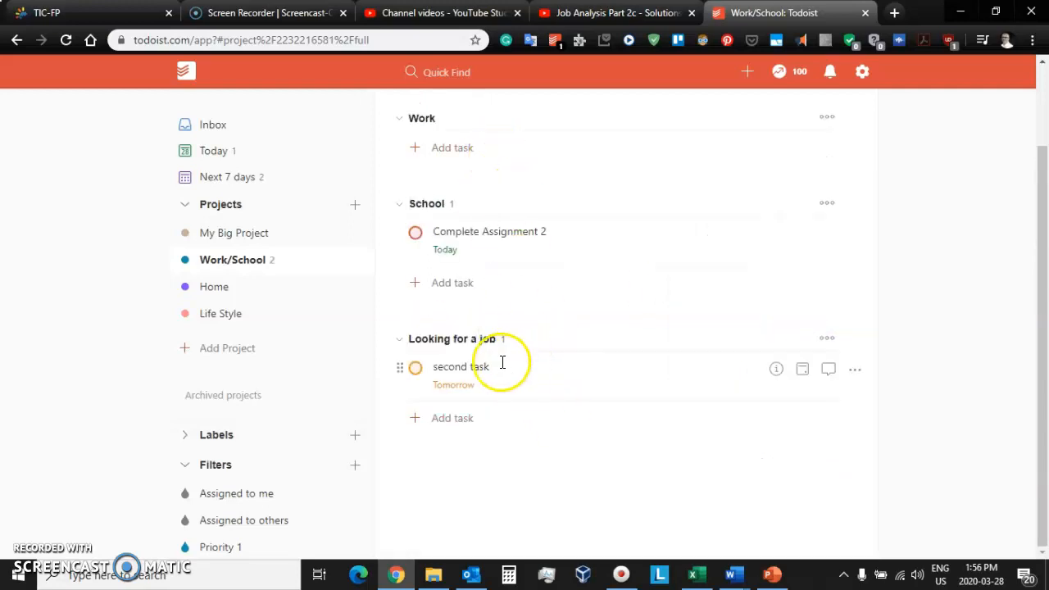
left_click(776, 369)
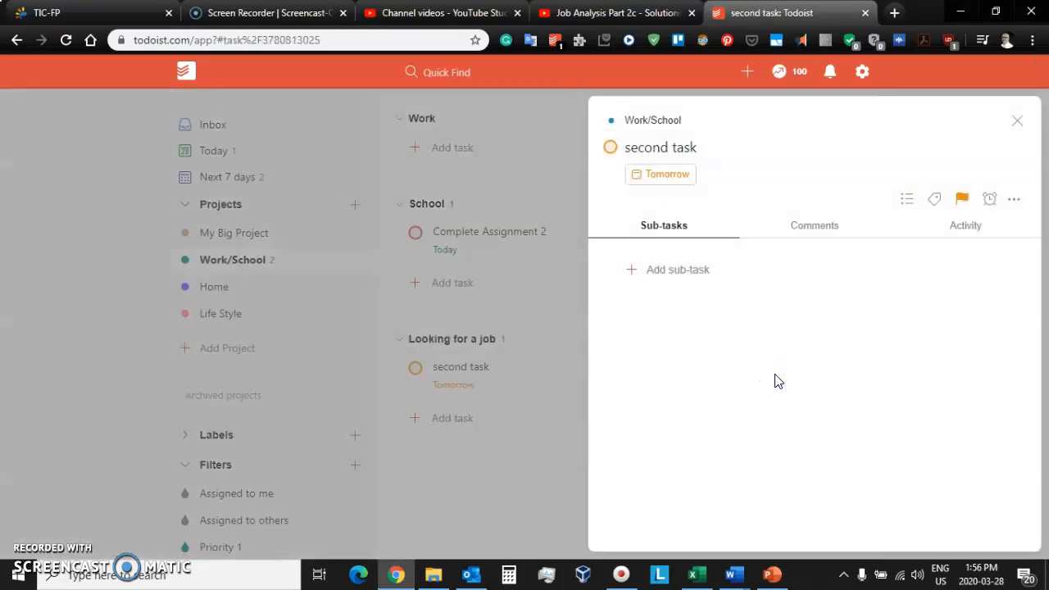
left_click(1017, 120)
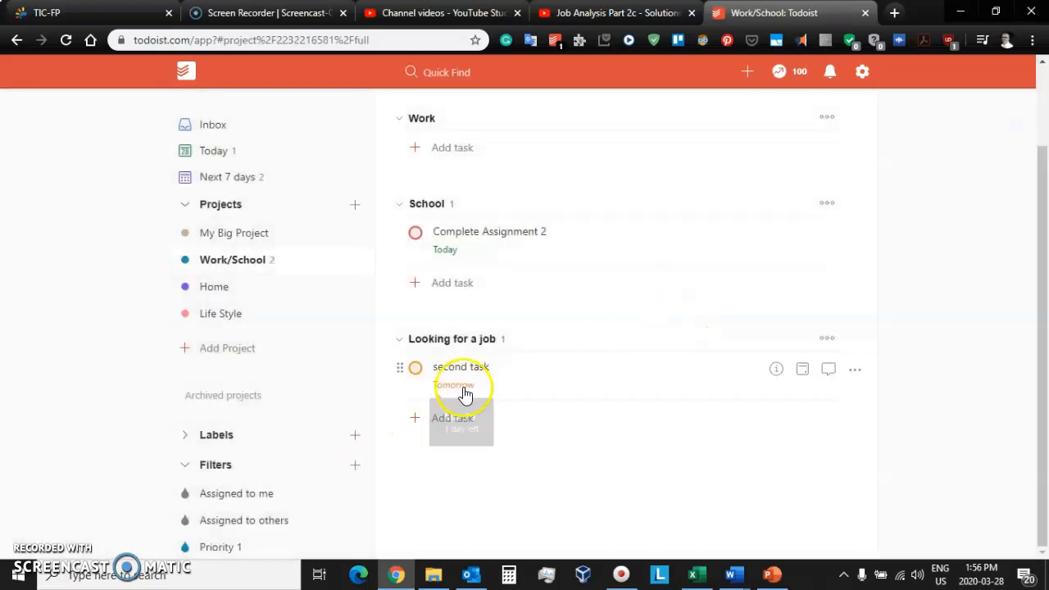
- Add two sub-tasks named "sub task 1" and "sub task 2" to "second task" and close its details
left_click(775, 369)
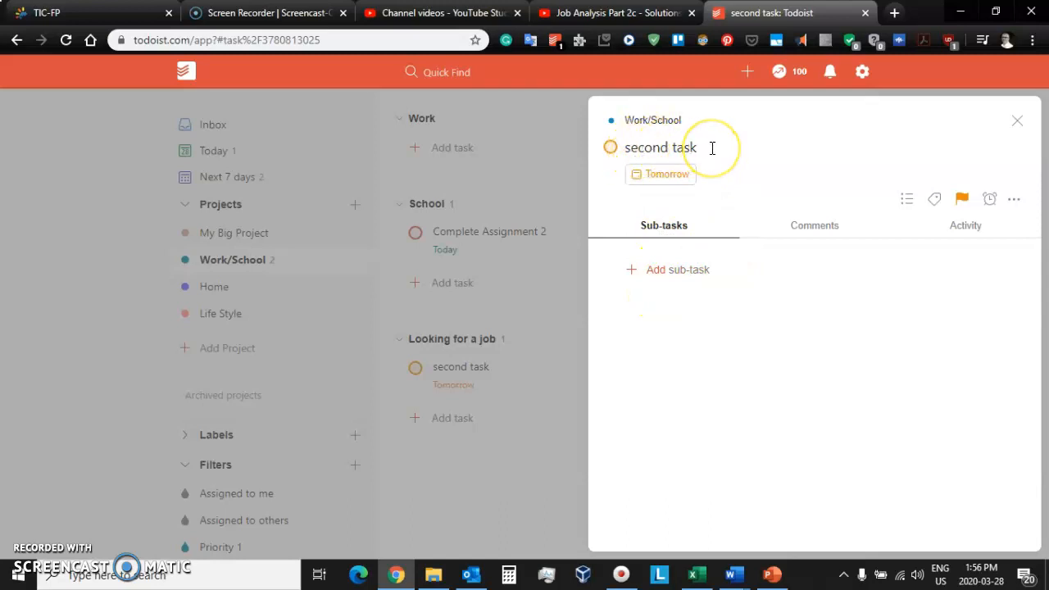
left_click(633, 271)
type("sub task 1")
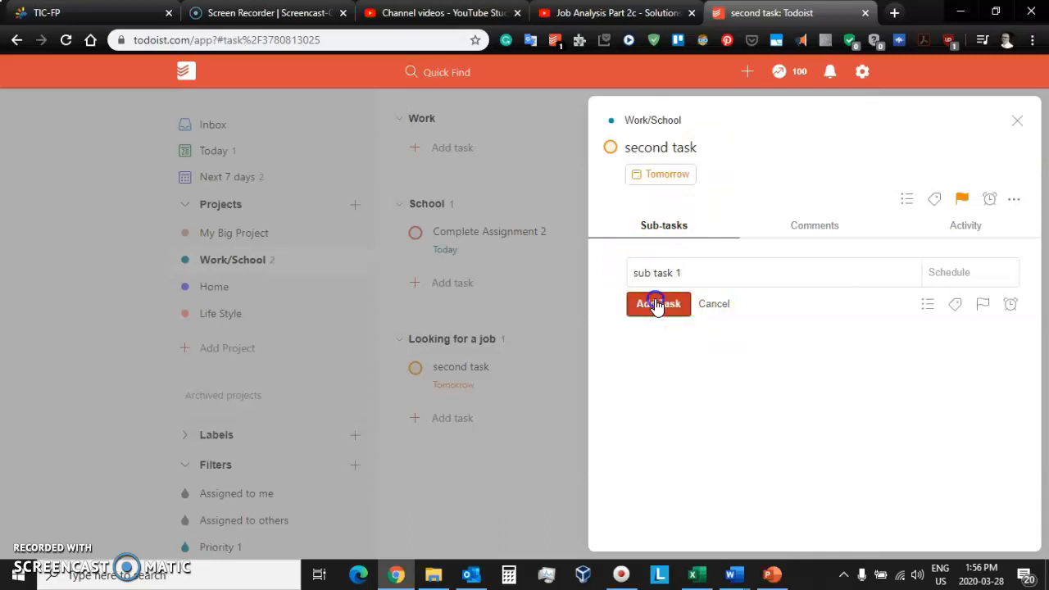
left_click(657, 303)
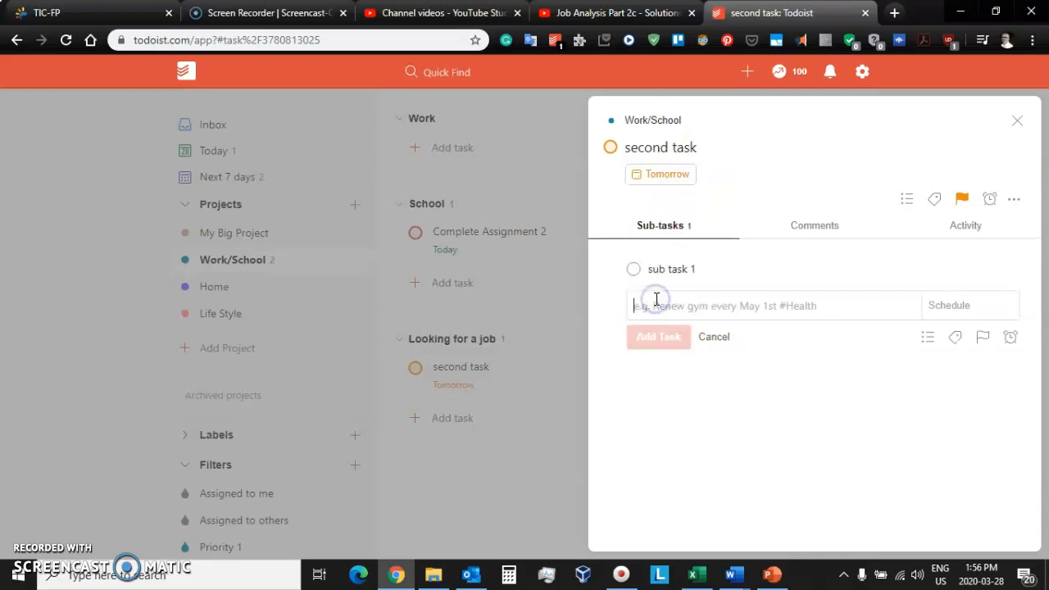
type("sub task")
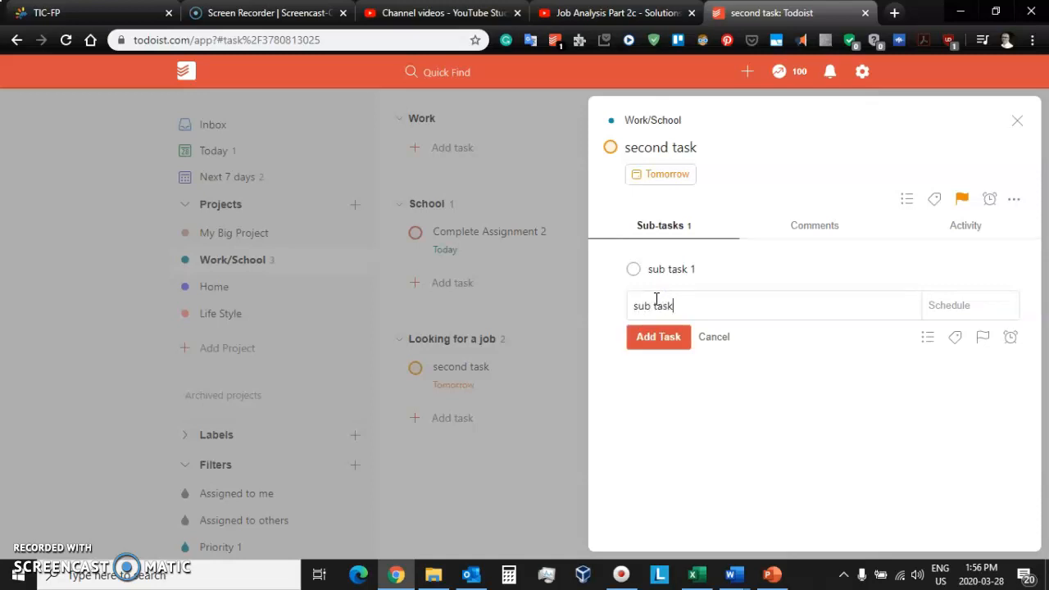
type(" 2")
left_click(668, 339)
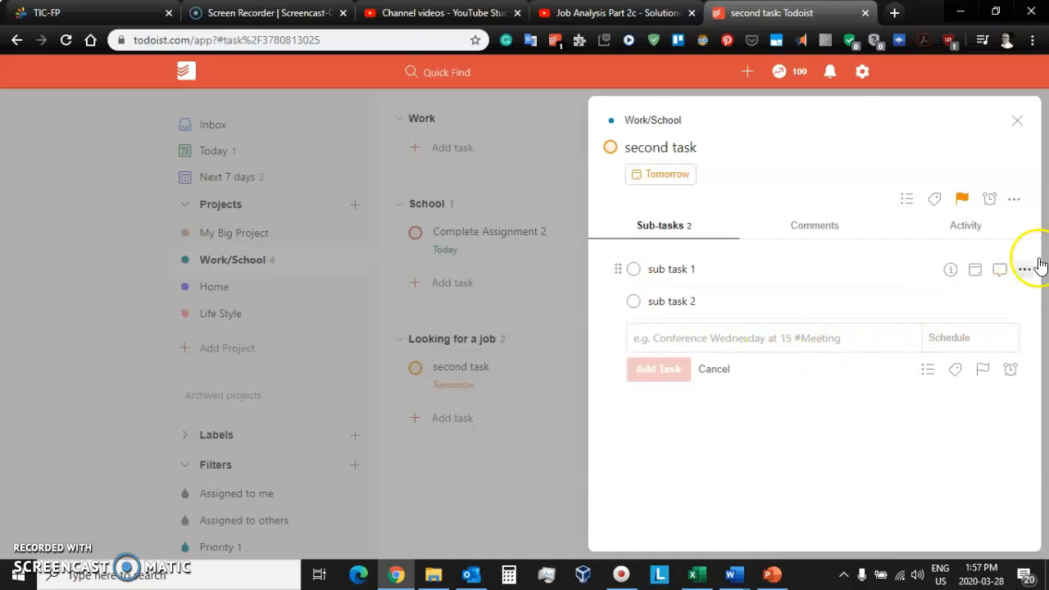
left_click(1015, 121)
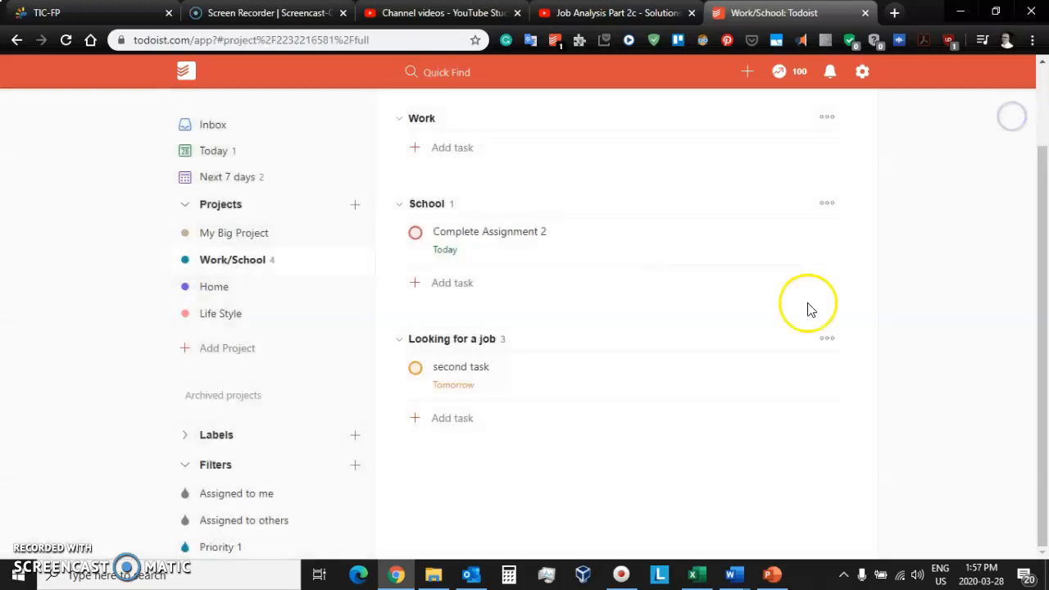
- Expand the sub-tasks under "second task" and look at the editing options for "sub task 1"
left_click(397, 370)
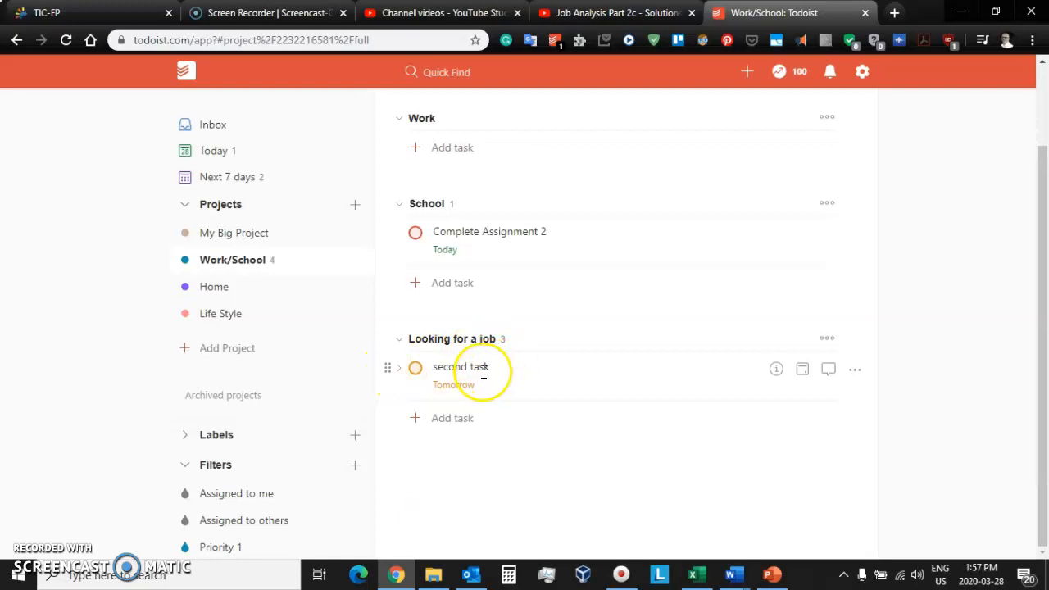
left_click(398, 370)
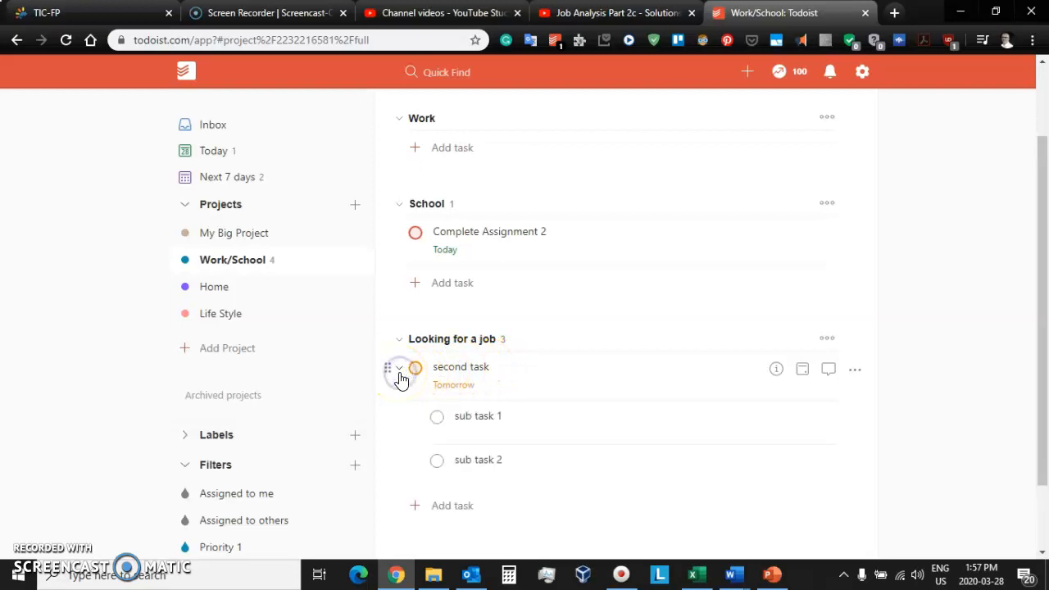
left_click(496, 418)
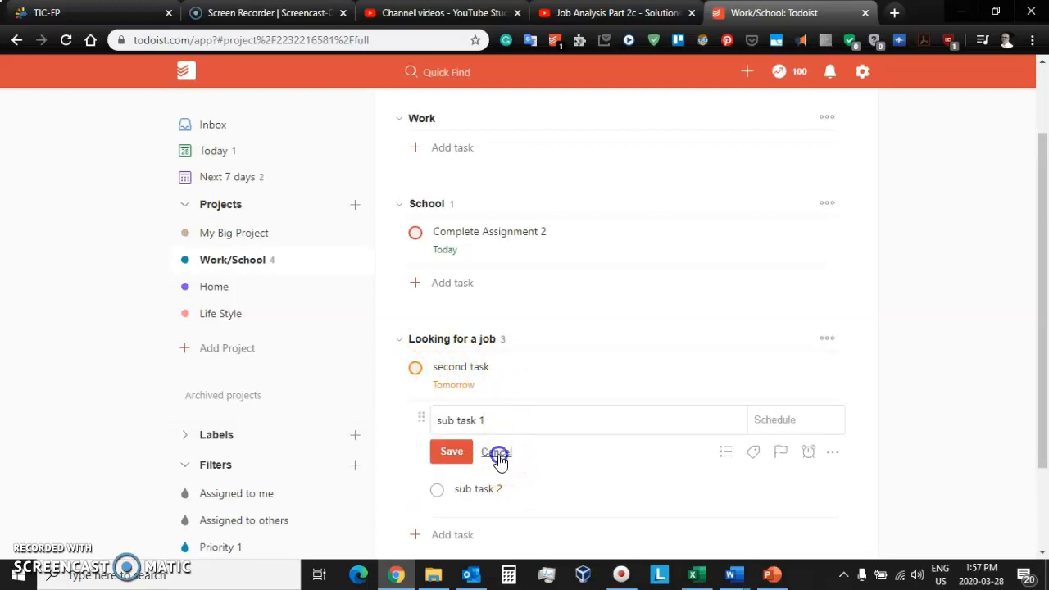
left_click(497, 454)
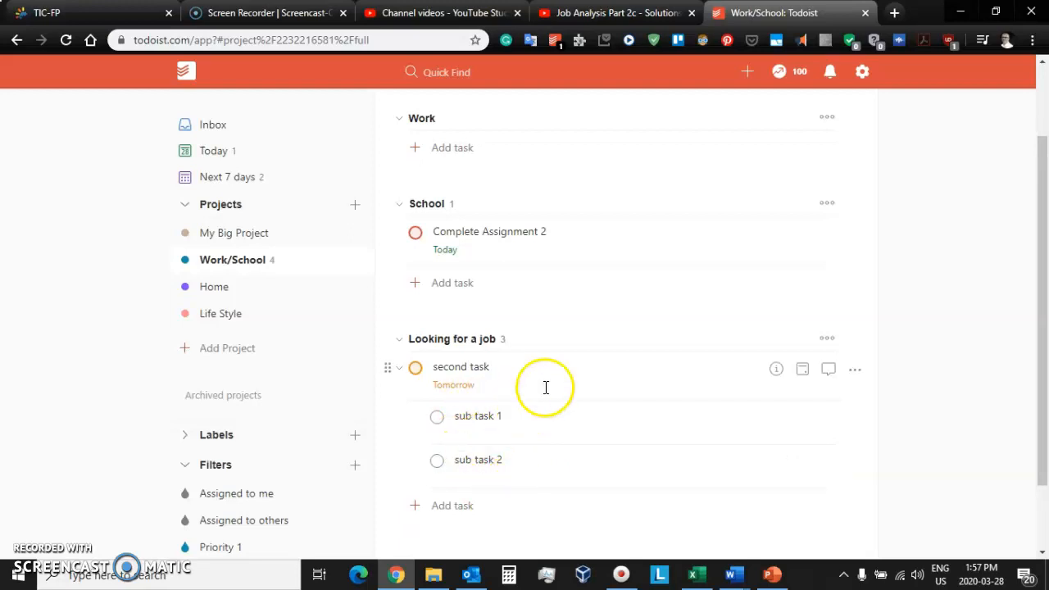
- Draft a two-line comment, "my comments" and "more infomration", on "second task" and view the task's activity history
left_click(776, 372)
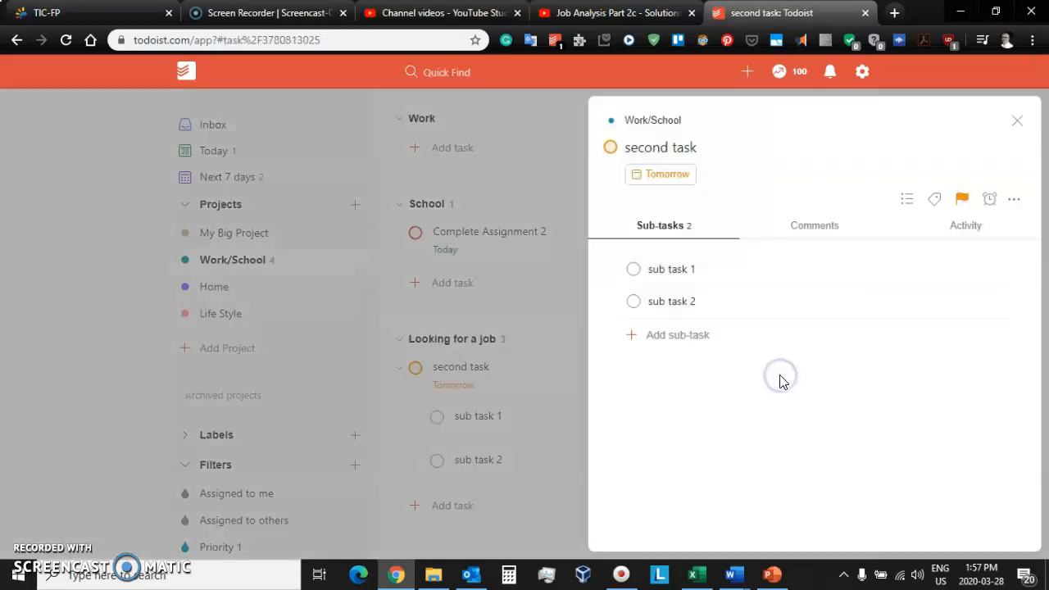
left_click(845, 238)
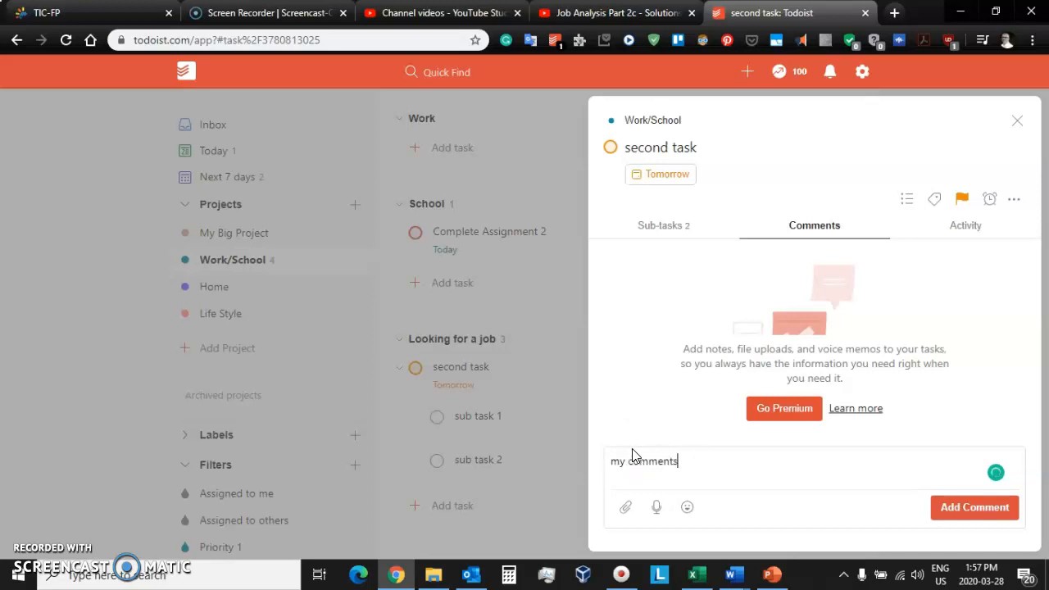
left_click(948, 501)
left_click(640, 393)
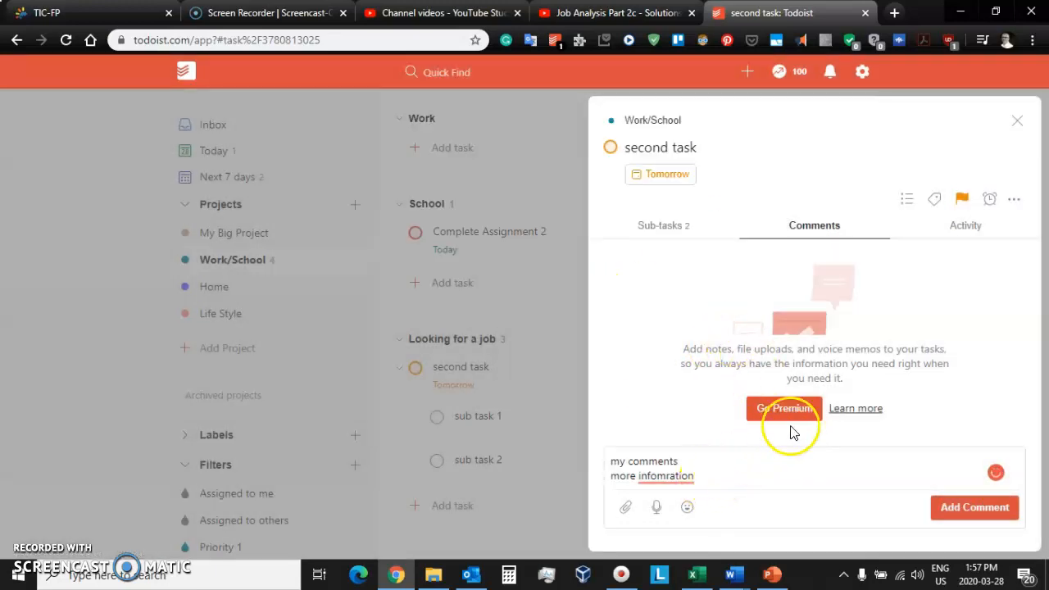
left_click(952, 234)
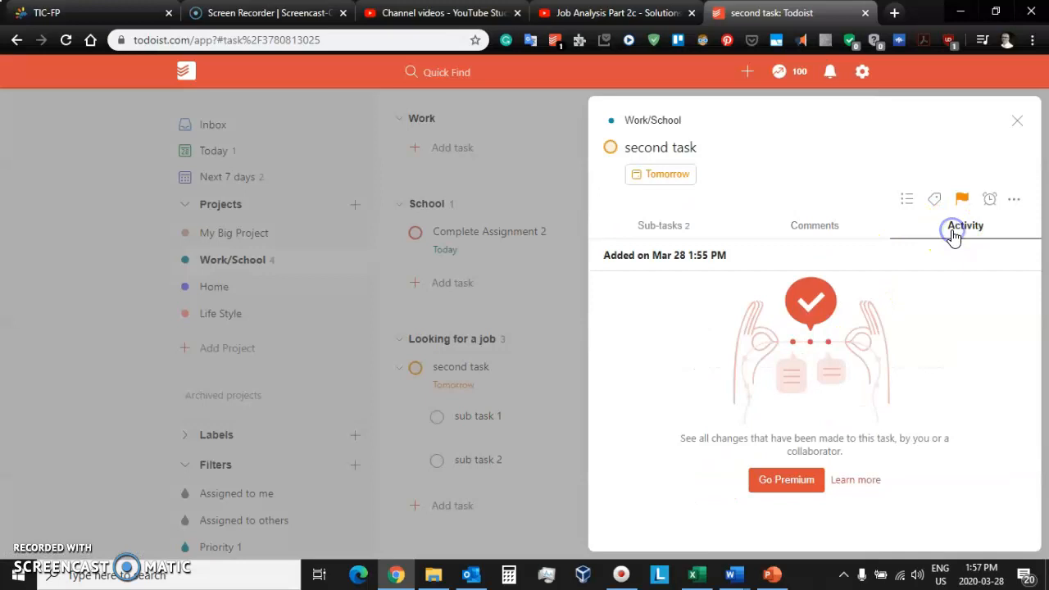
- Review the comments and sub-tasks views of "second task" and close its details
left_click(846, 238)
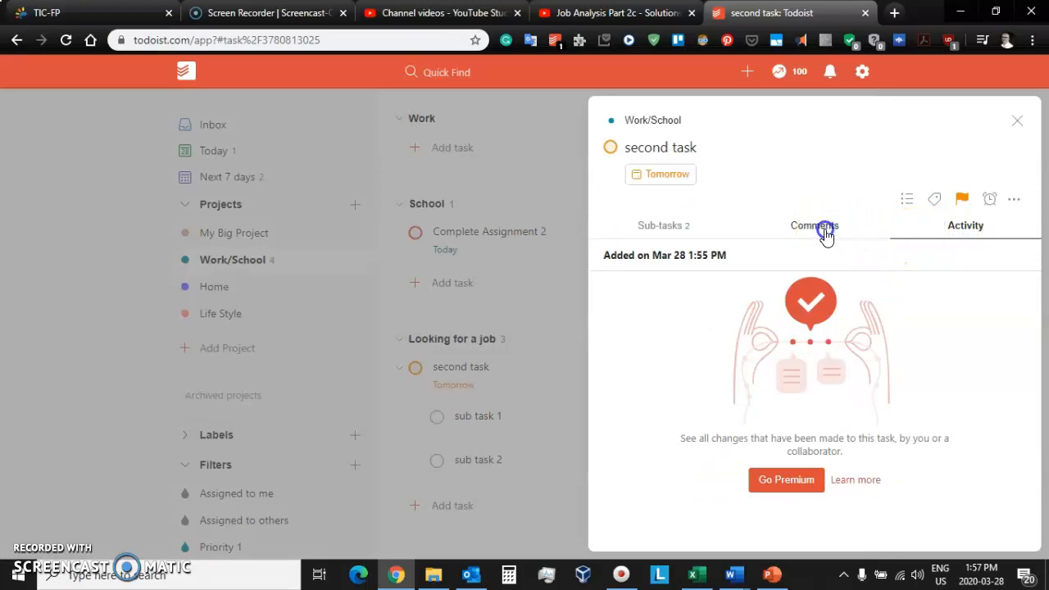
left_click(690, 233)
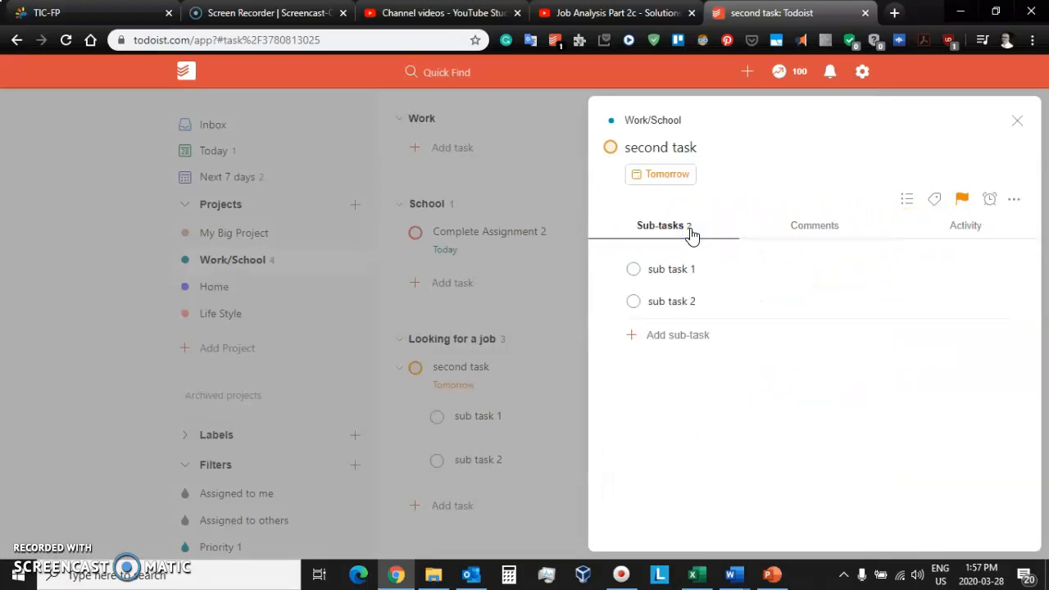
left_click(1015, 116)
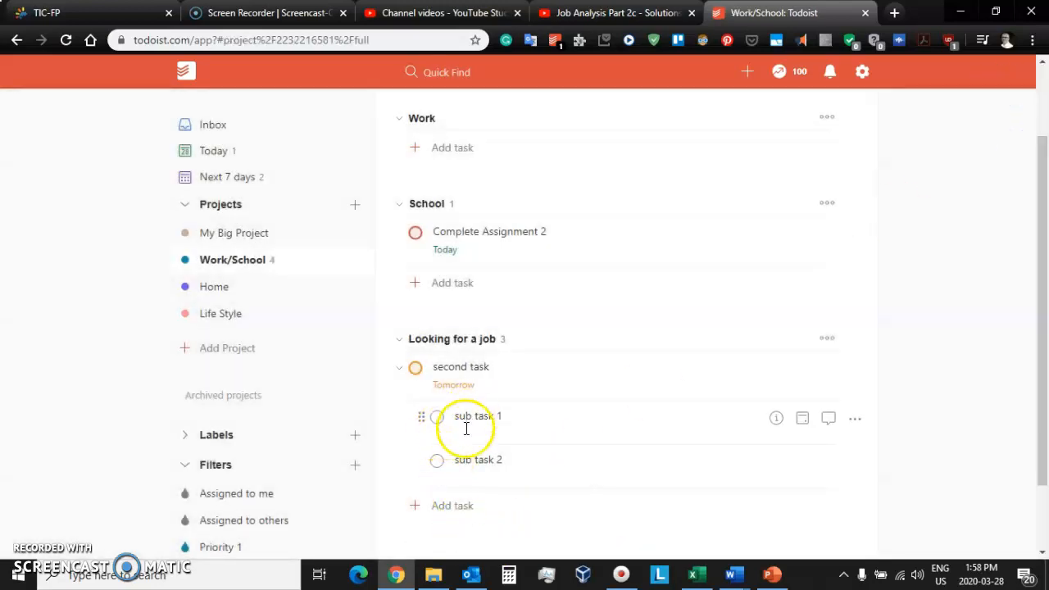
- Collapse and re-expand the sub-tasks under "second task", leaving them collapsed
left_click(400, 370)
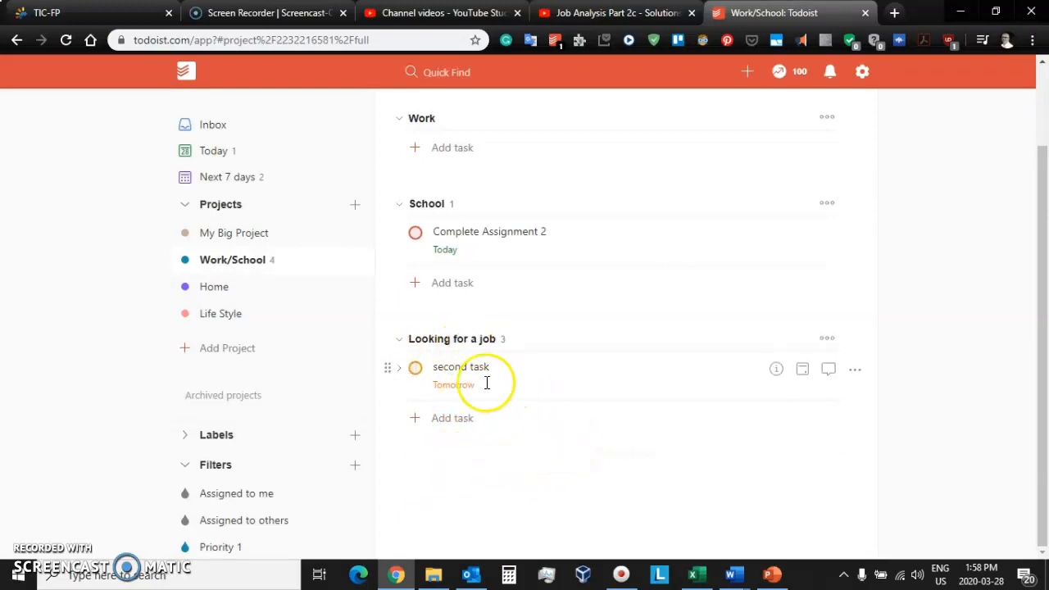
left_click(400, 370)
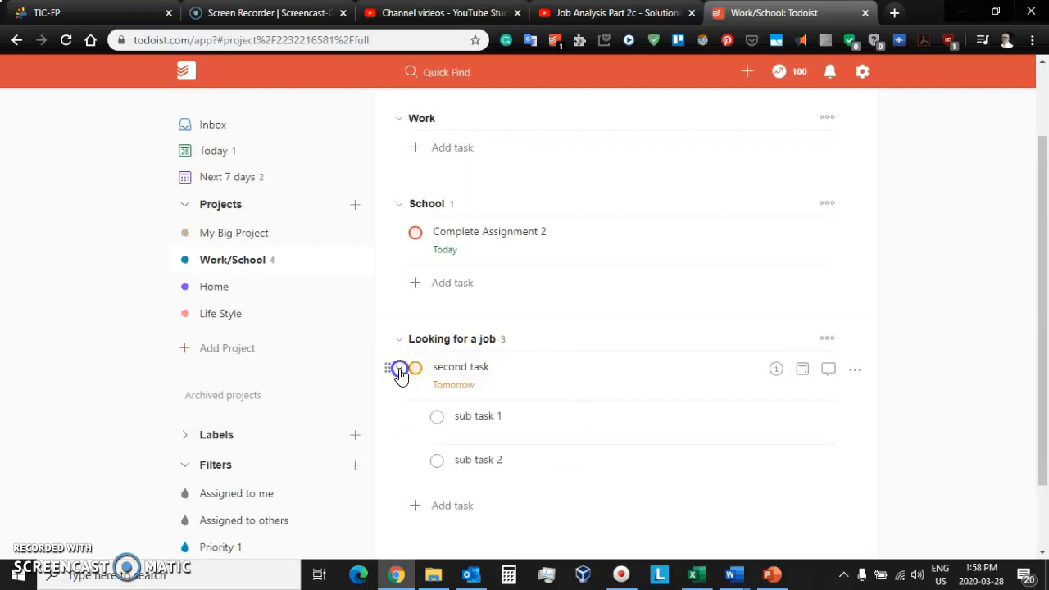
left_click(400, 370)
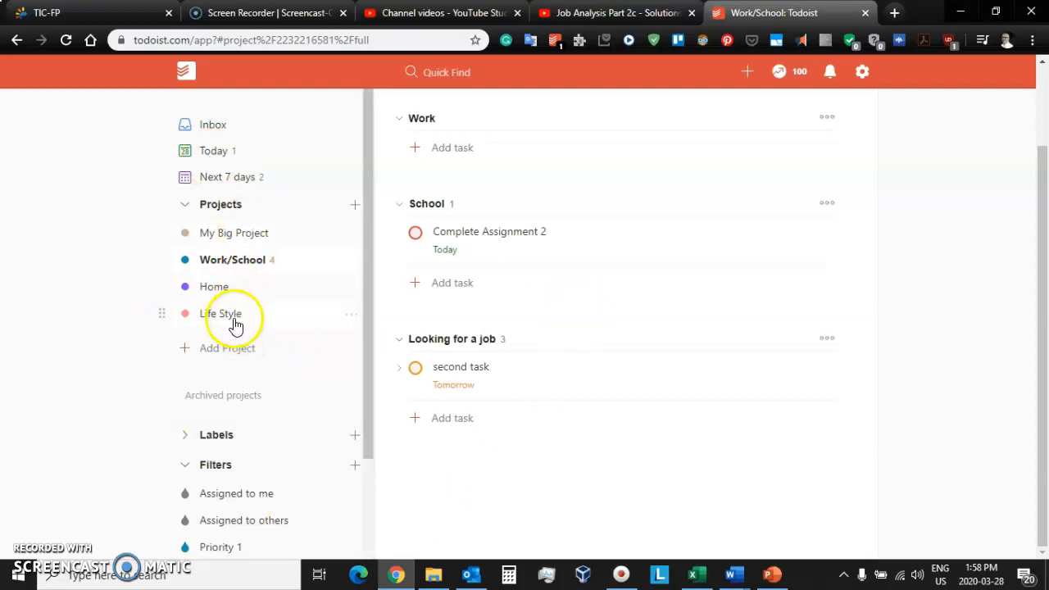
- View the Work/School, Home, Life Style and My Big Project projects one after another
left_click(227, 260)
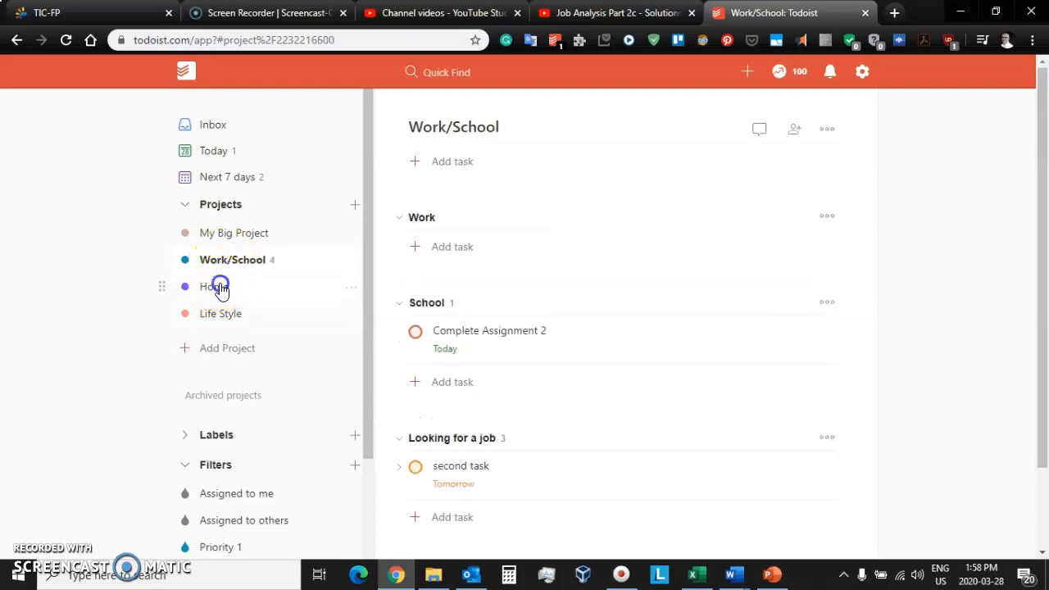
left_click(218, 287)
left_click(231, 319)
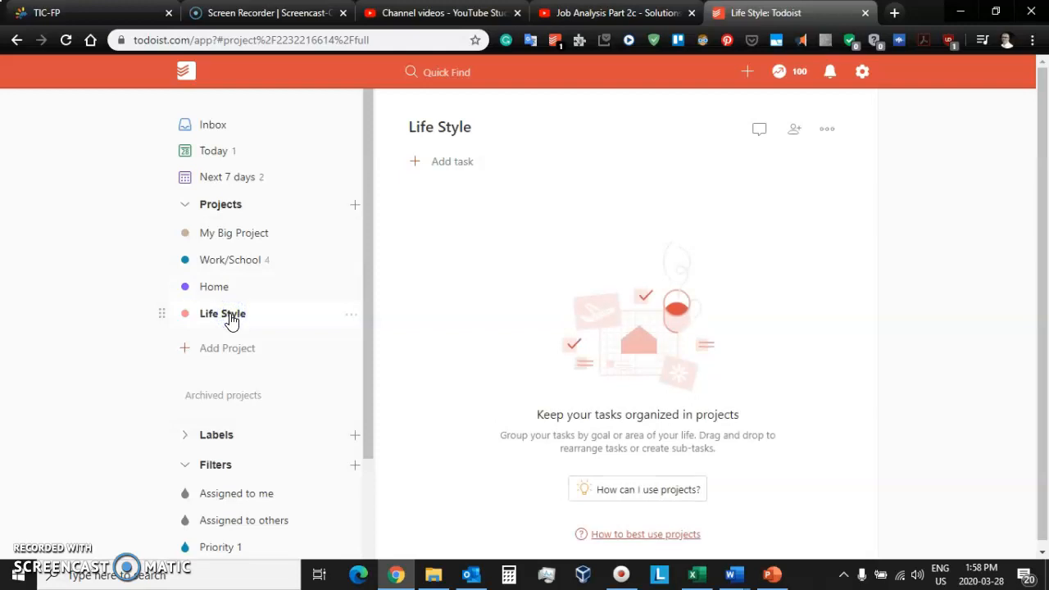
left_click(251, 236)
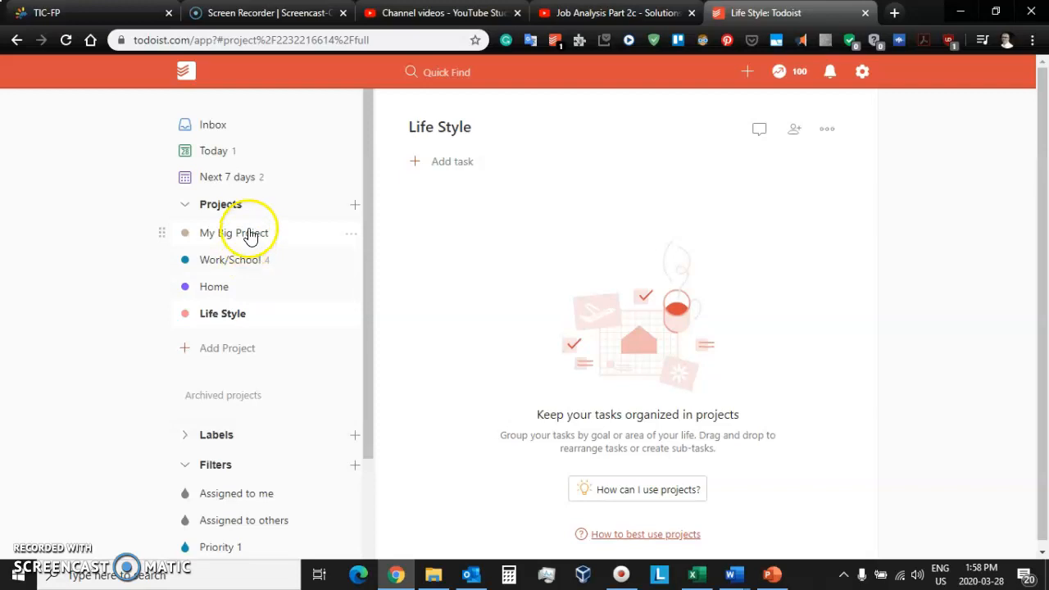